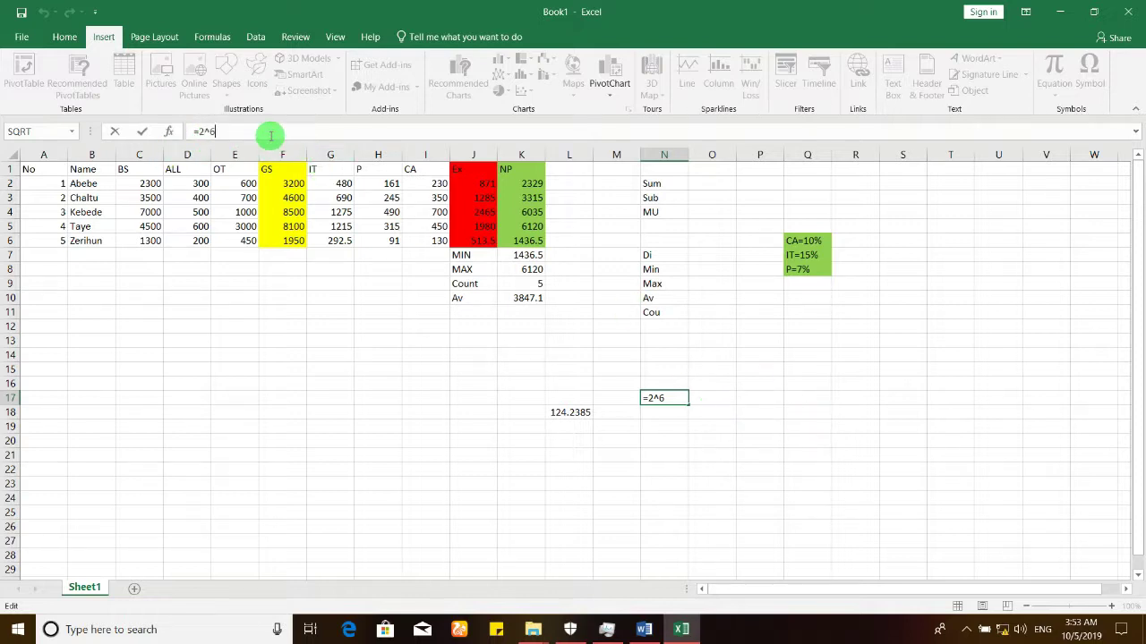
Commit =2^6 in N17, and insert the POWER function in O17 with number 2 and power 6.
left_click(723, 401)
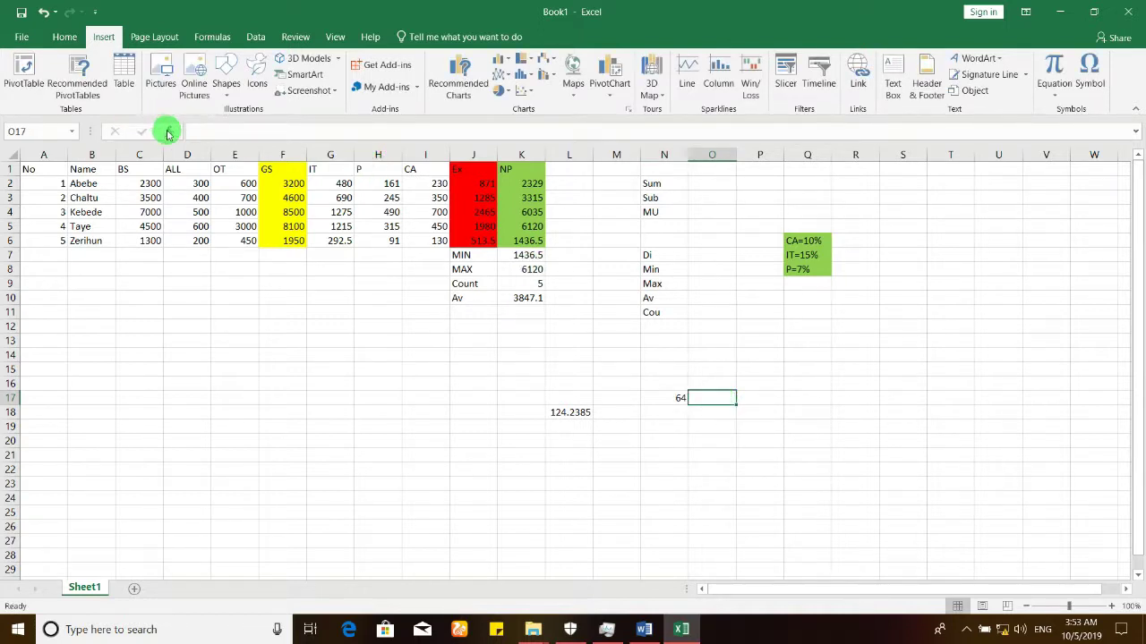
left_click(168, 133)
type("power")
key("Return")
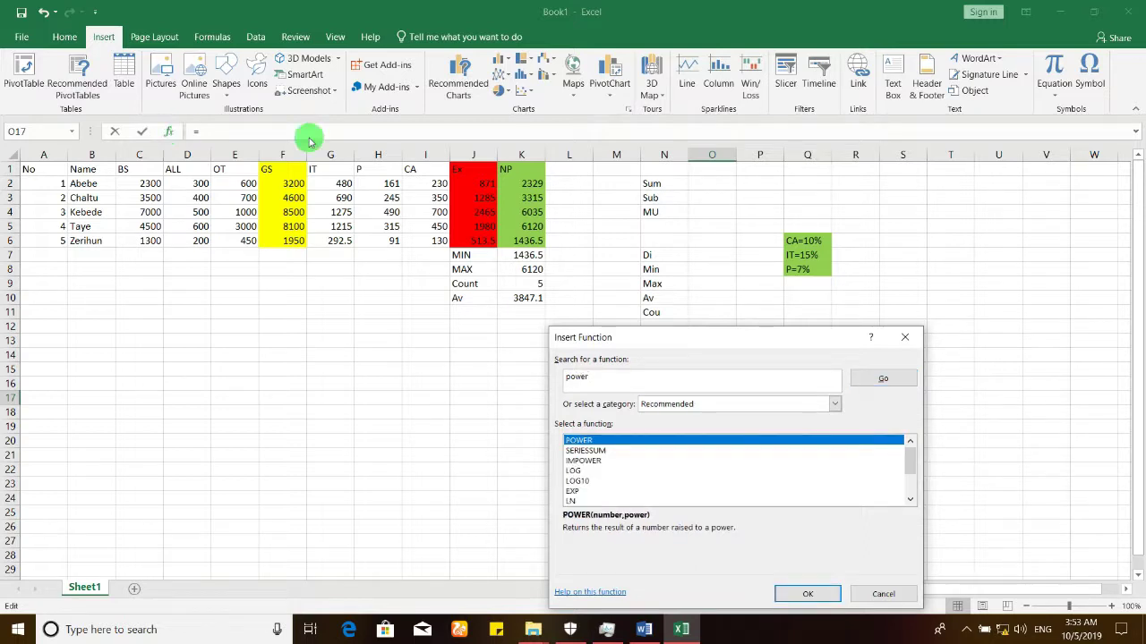
left_click(811, 594)
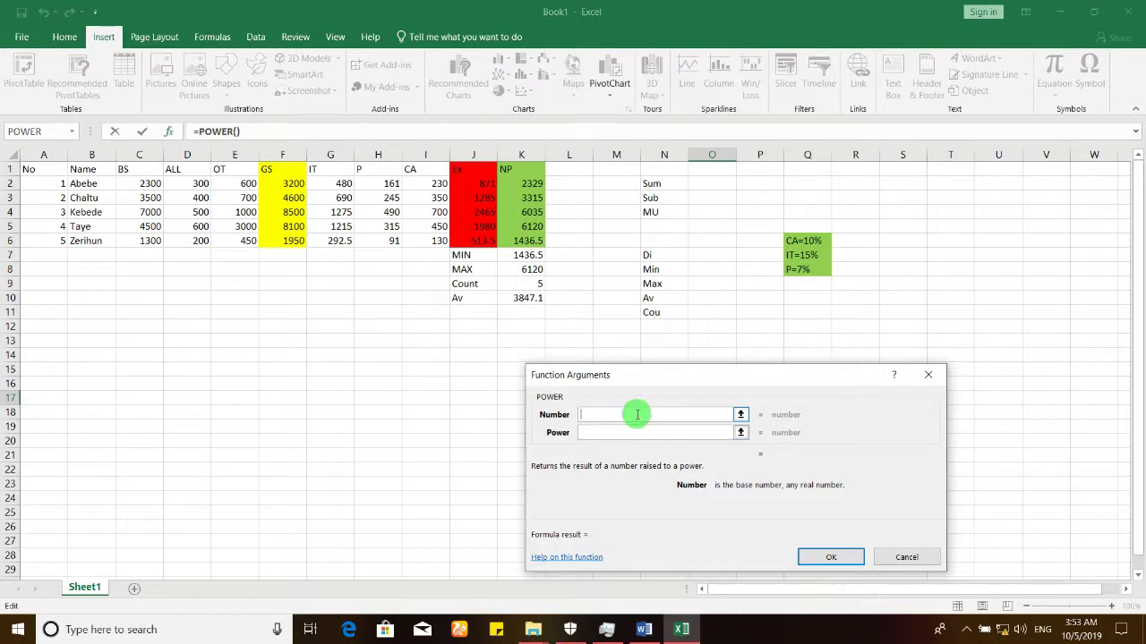
type("2")
left_click(632, 432)
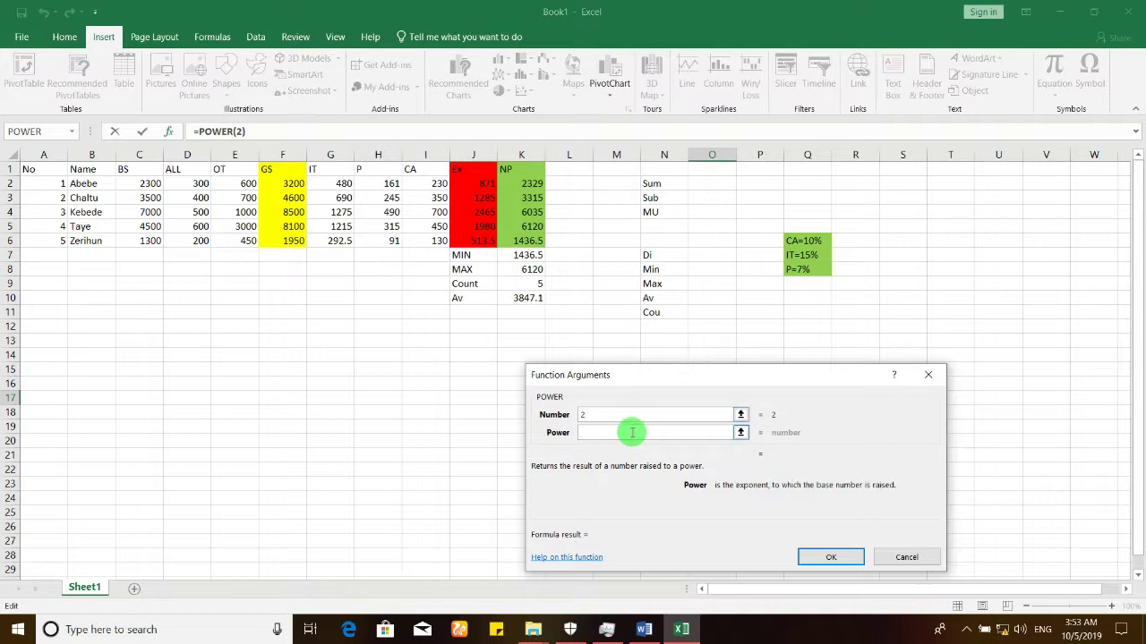
type("6")
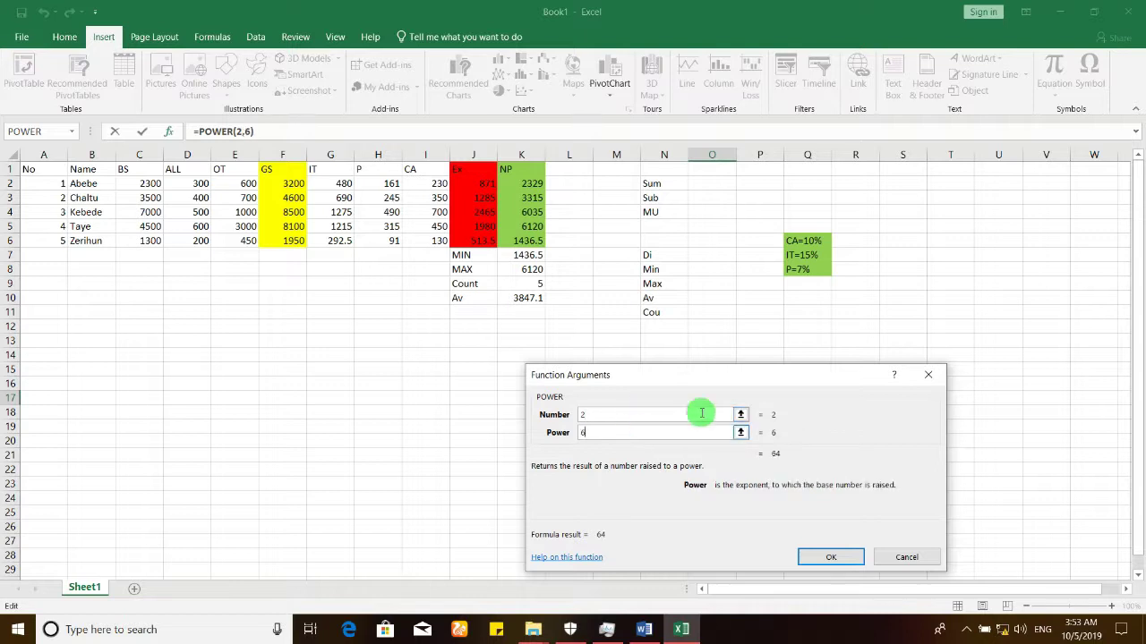
left_click(832, 555)
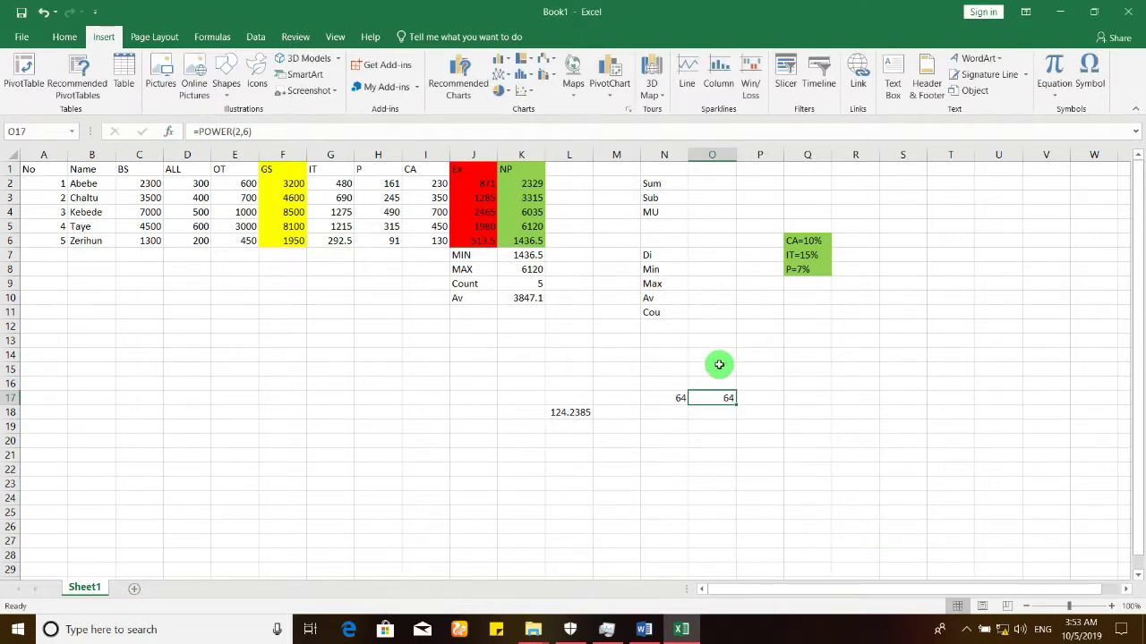
Write the formula =power(2,6) directly in cell P17.
left_click(749, 396)
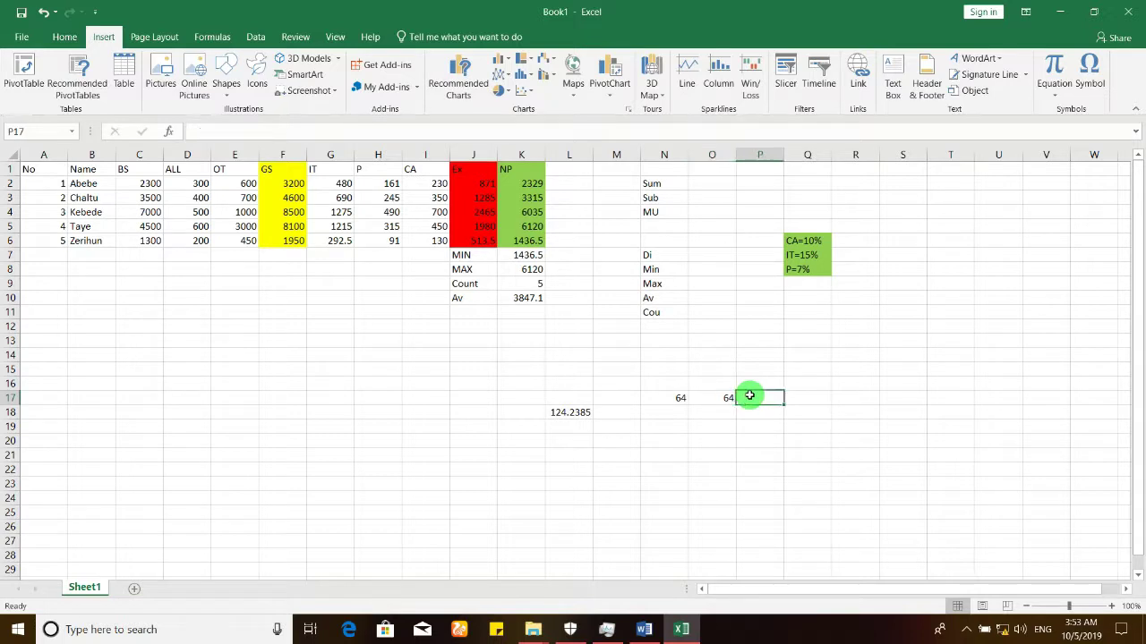
type("=")
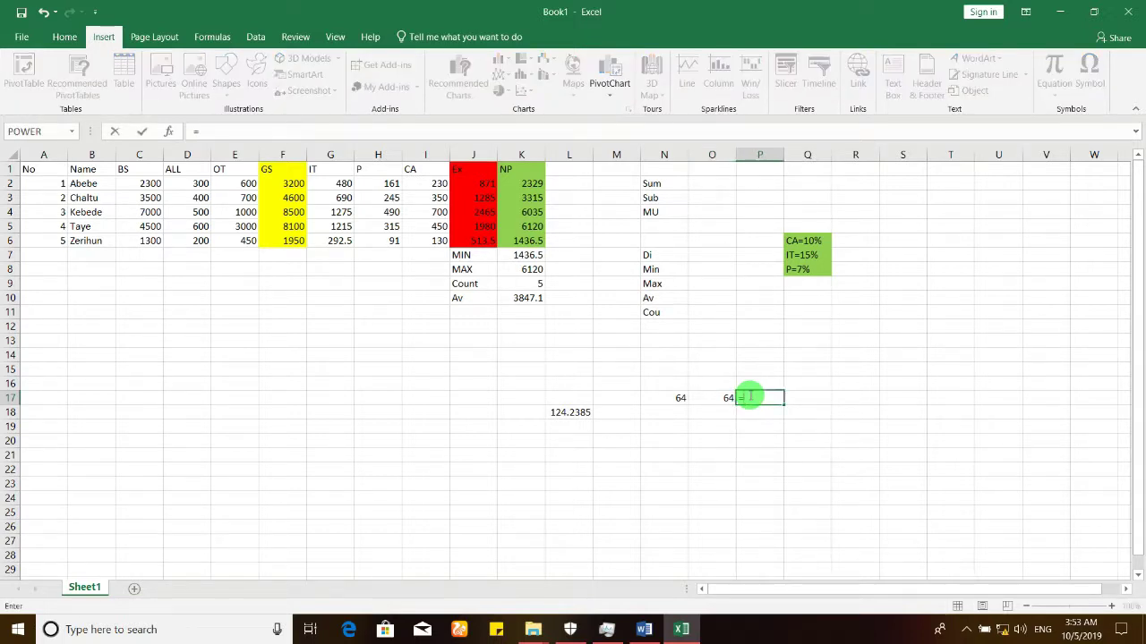
type("power")
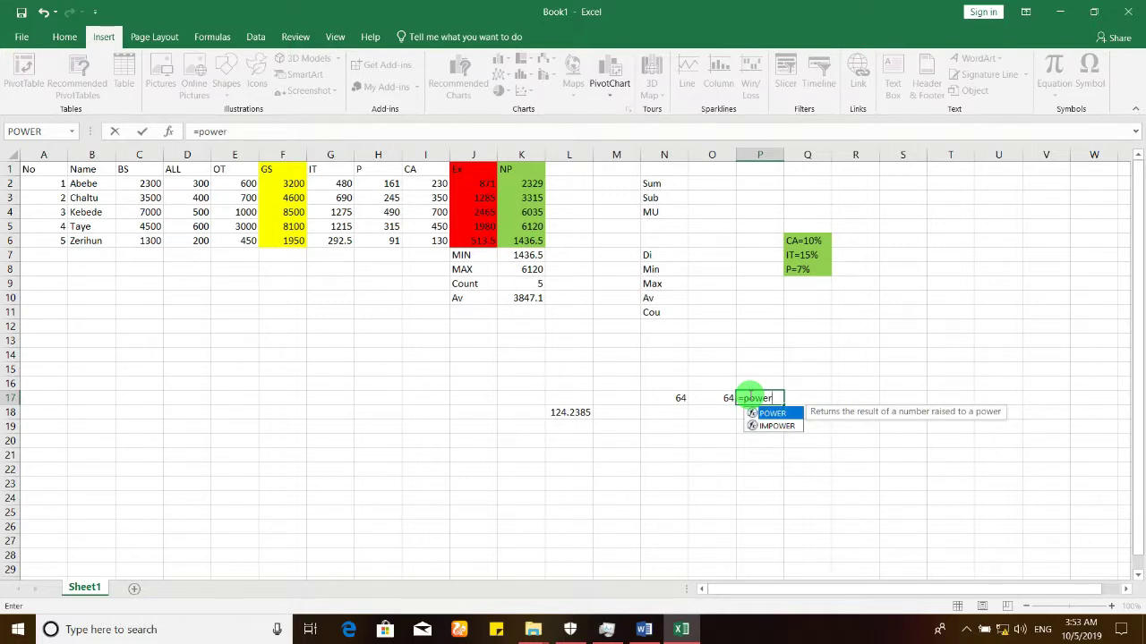
type("(")
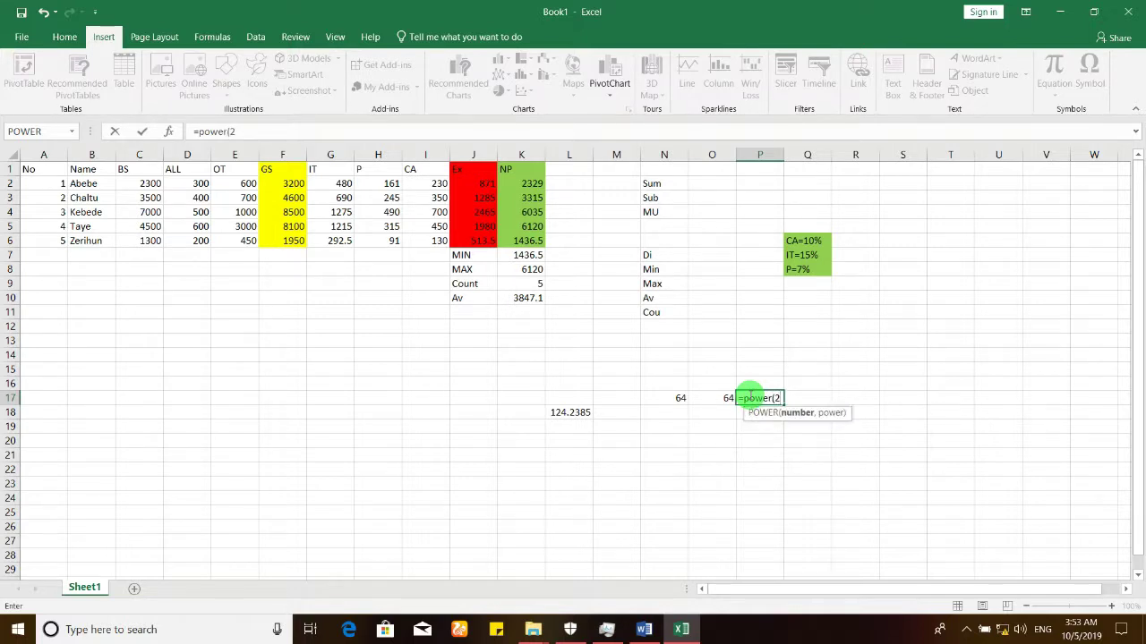
type("2,6)")
key("Return")
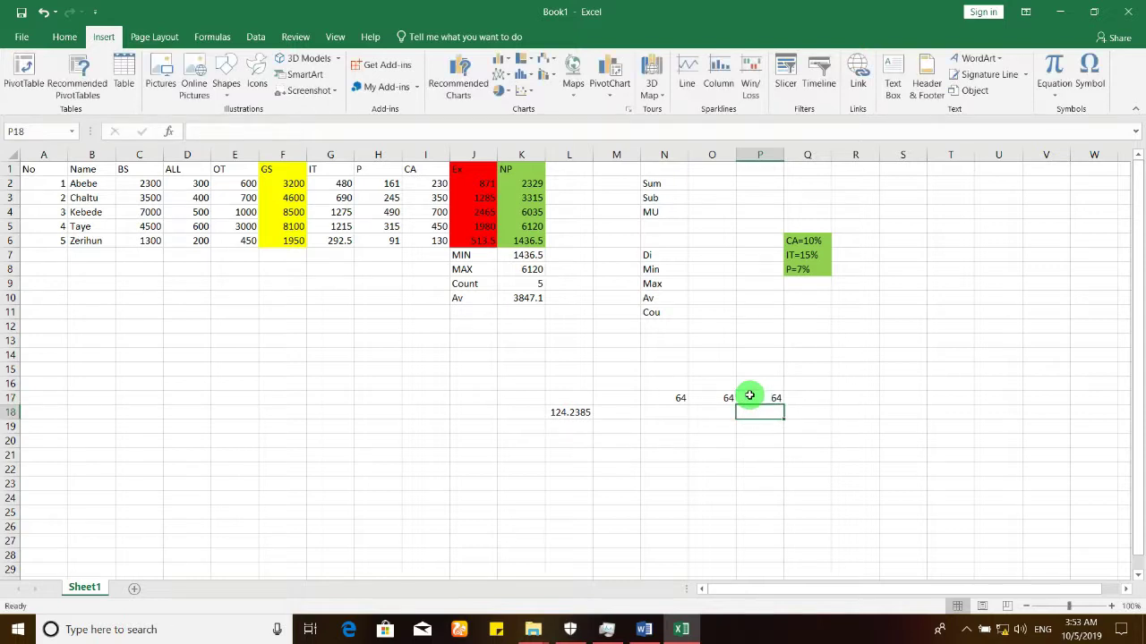
Compare the formulas in P17, O17 and N17 that raise 2 to the power of 6.
left_click(759, 397)
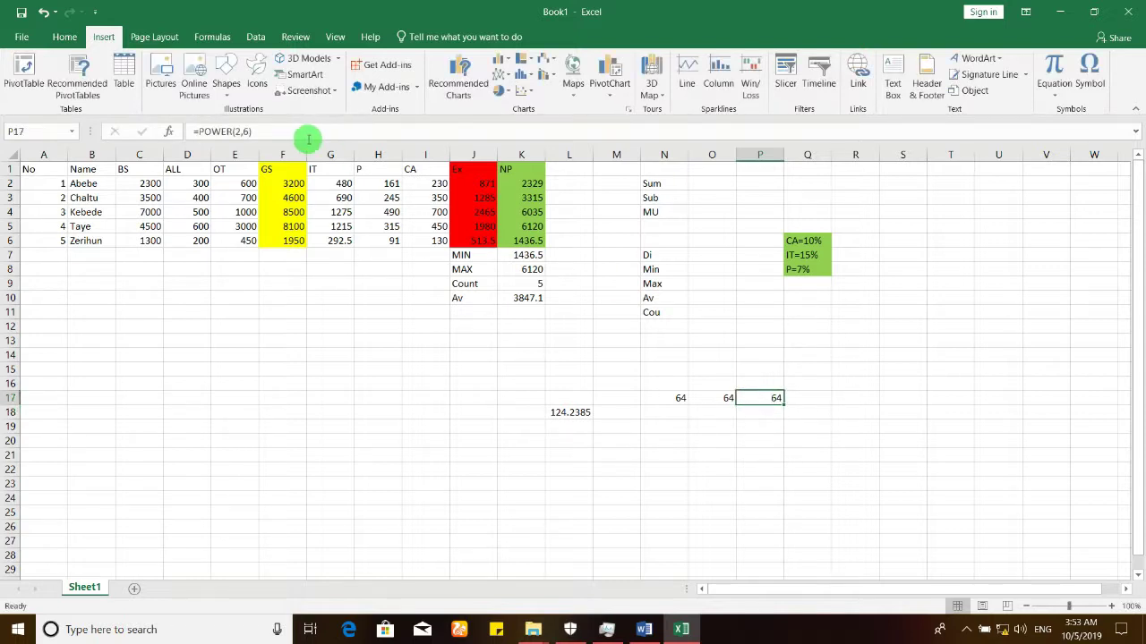
left_click(275, 132)
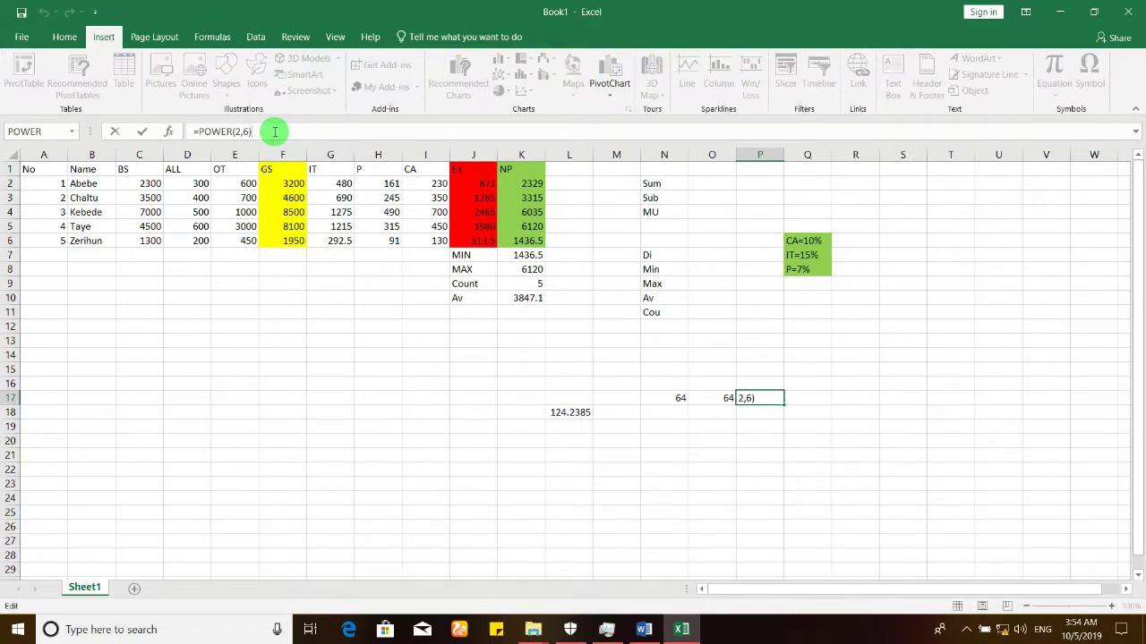
left_click(721, 397)
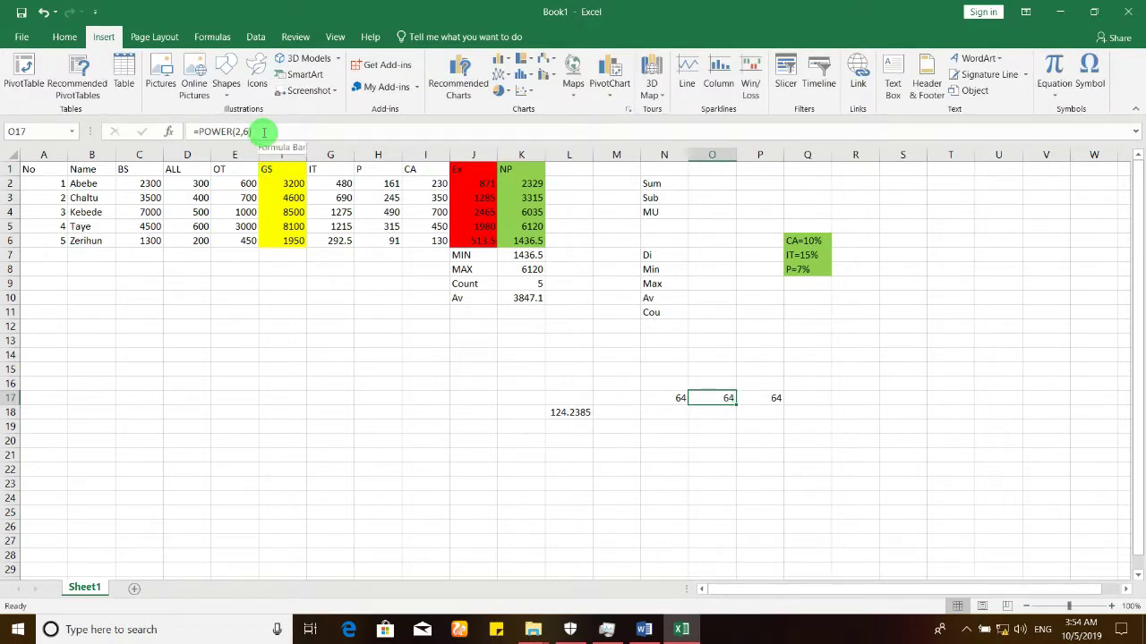
left_click(678, 399)
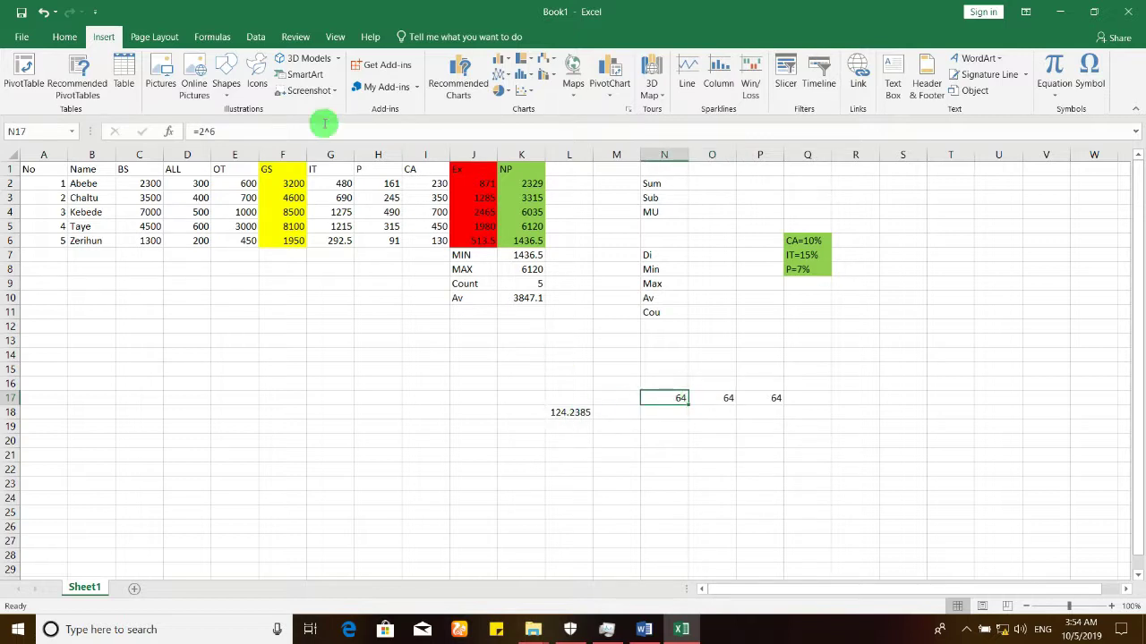
left_click(277, 130)
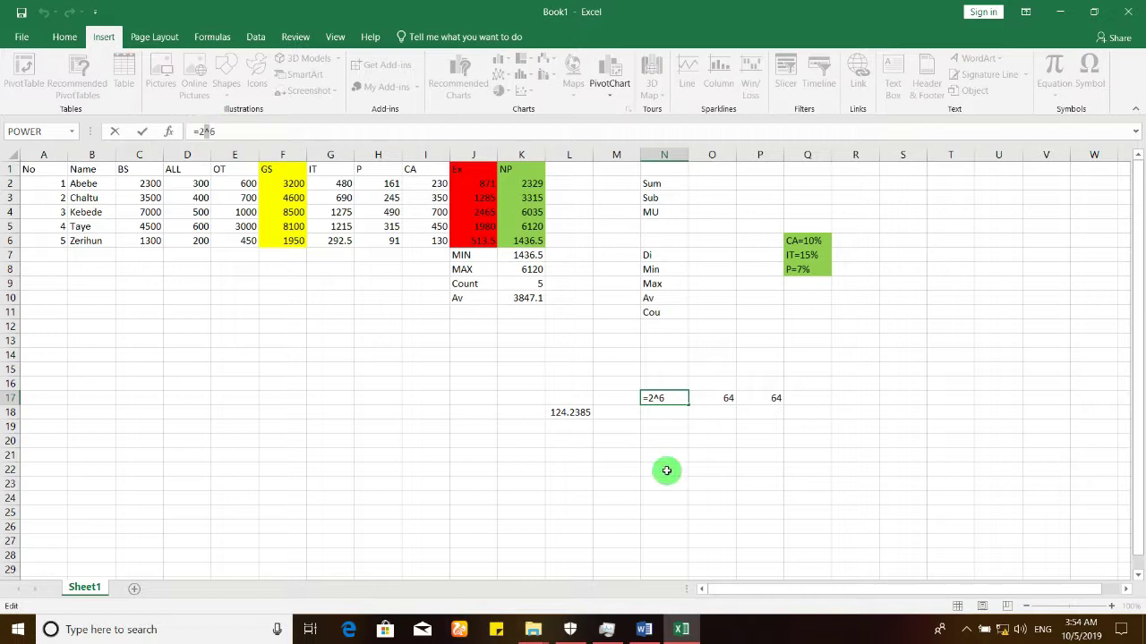
left_click(770, 418)
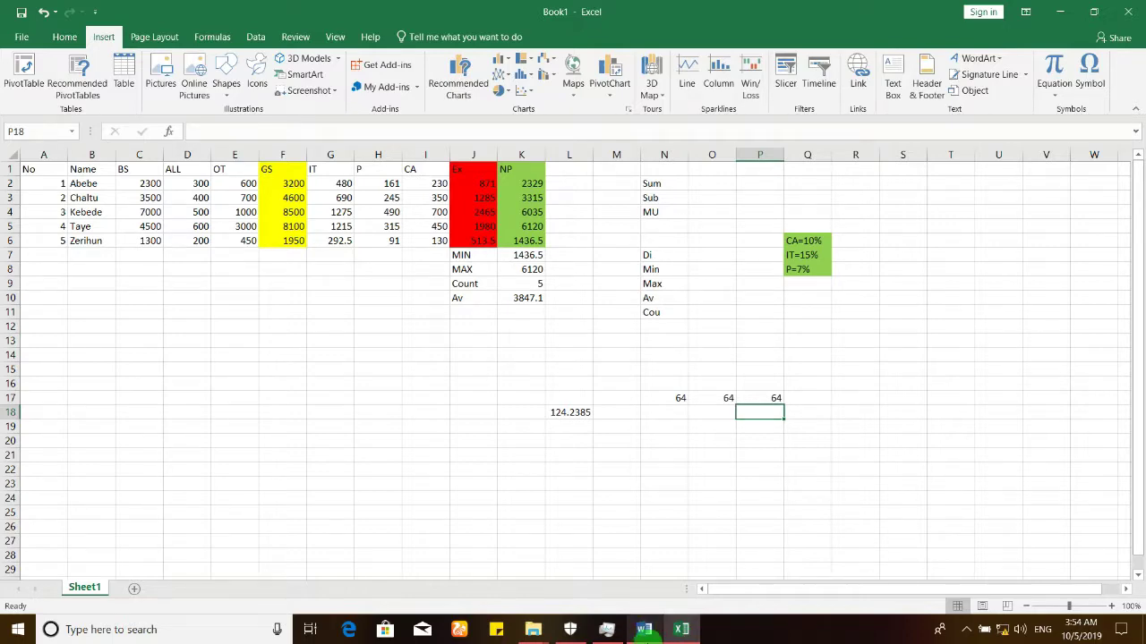
Consult the arithmetic operator table in the Word document, and return to Excel to view the income tax formula in G2.
left_click(644, 630)
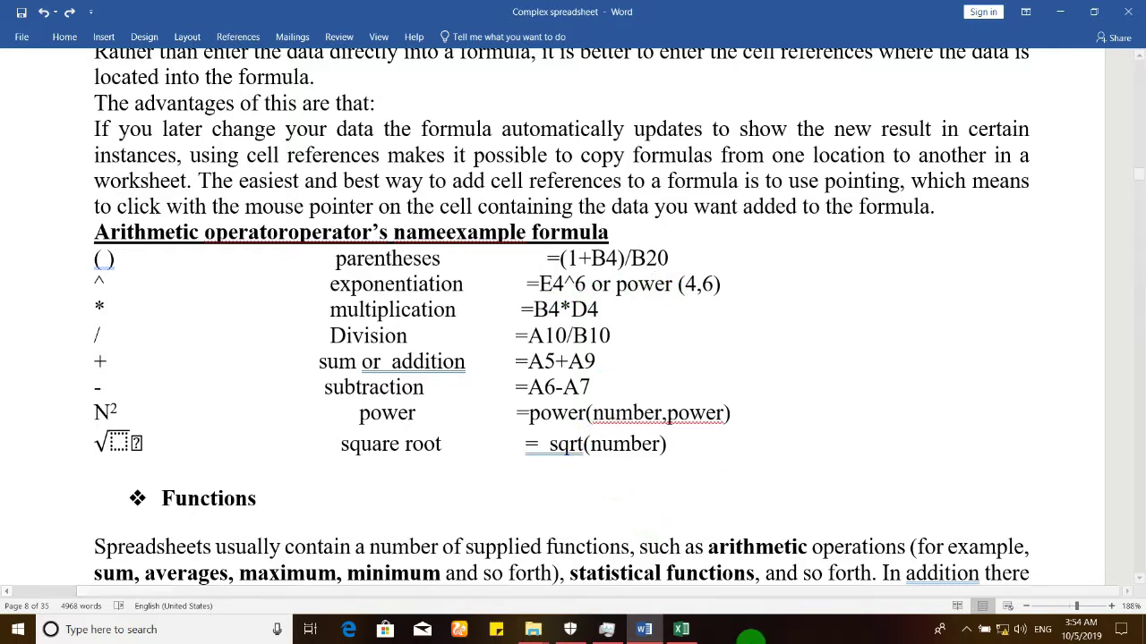
left_click(681, 629)
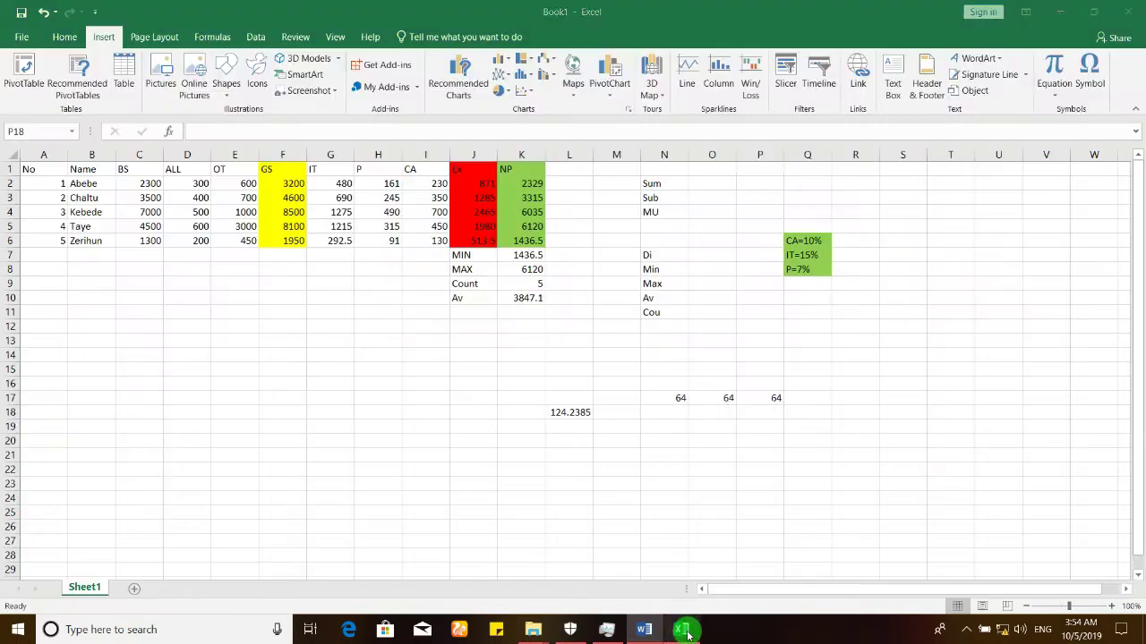
left_click(344, 186)
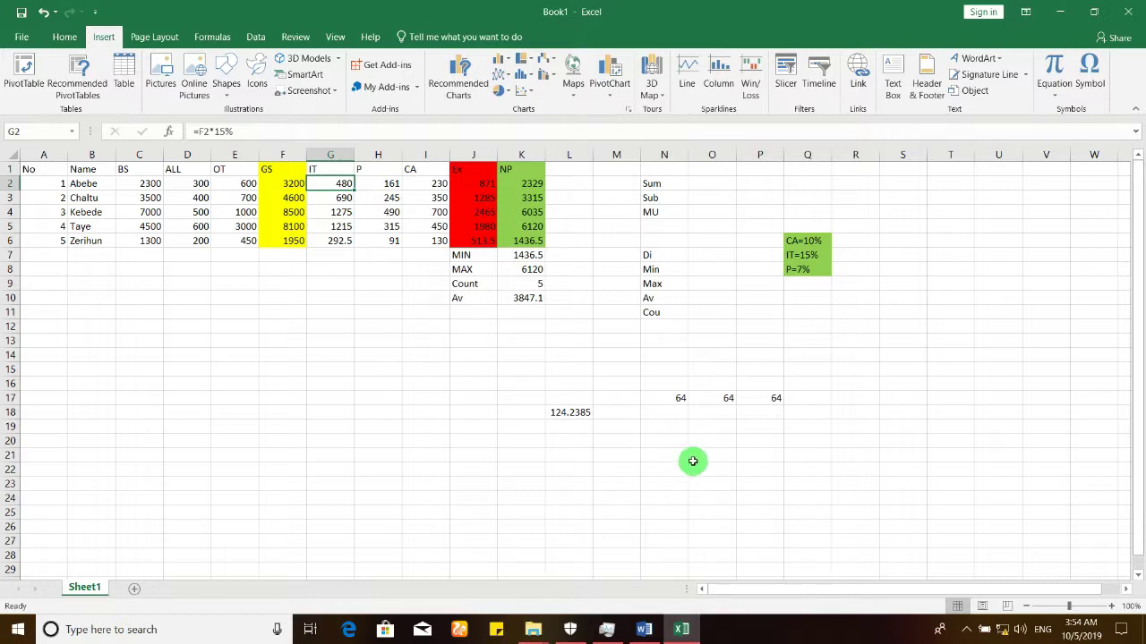
Enter 2 in cell N20 and 4 in cell O20.
left_click(664, 438)
type("2")
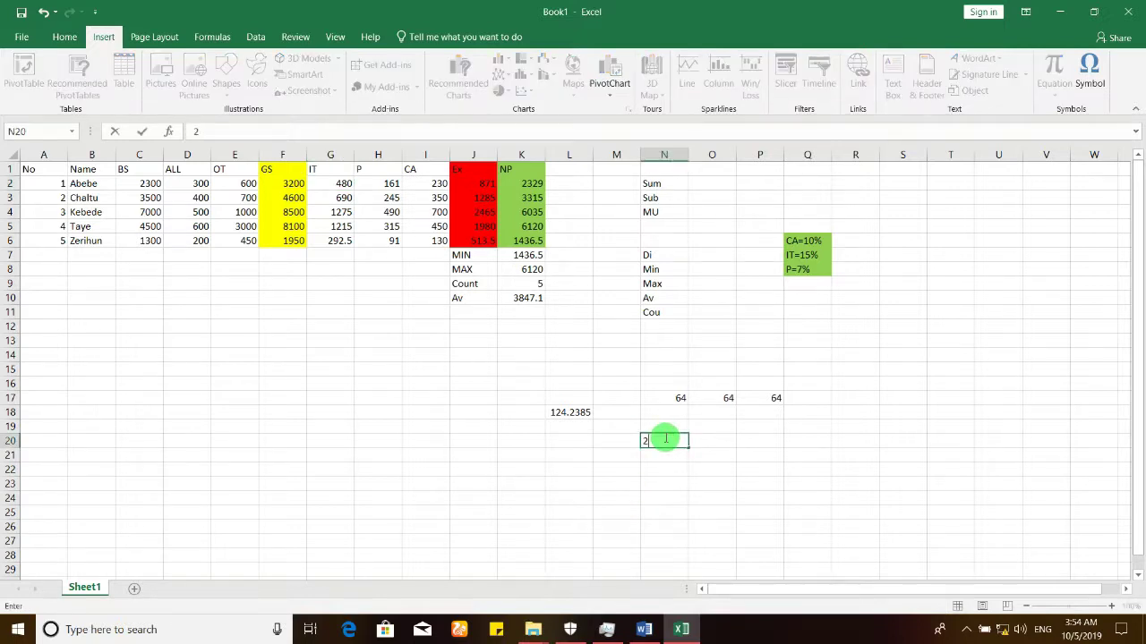
key("Tab")
type("4")
key("Tab")
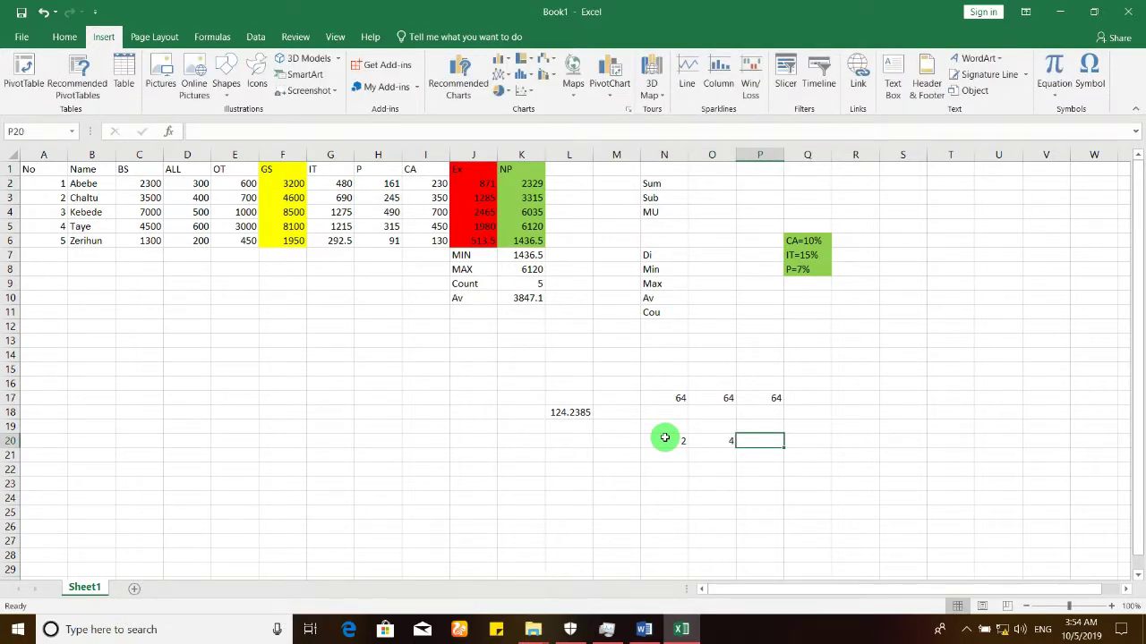
Multiply N20 by O20 in cell P20 using cell references.
type("=")
left_click(672, 441)
type("*")
left_click(718, 442)
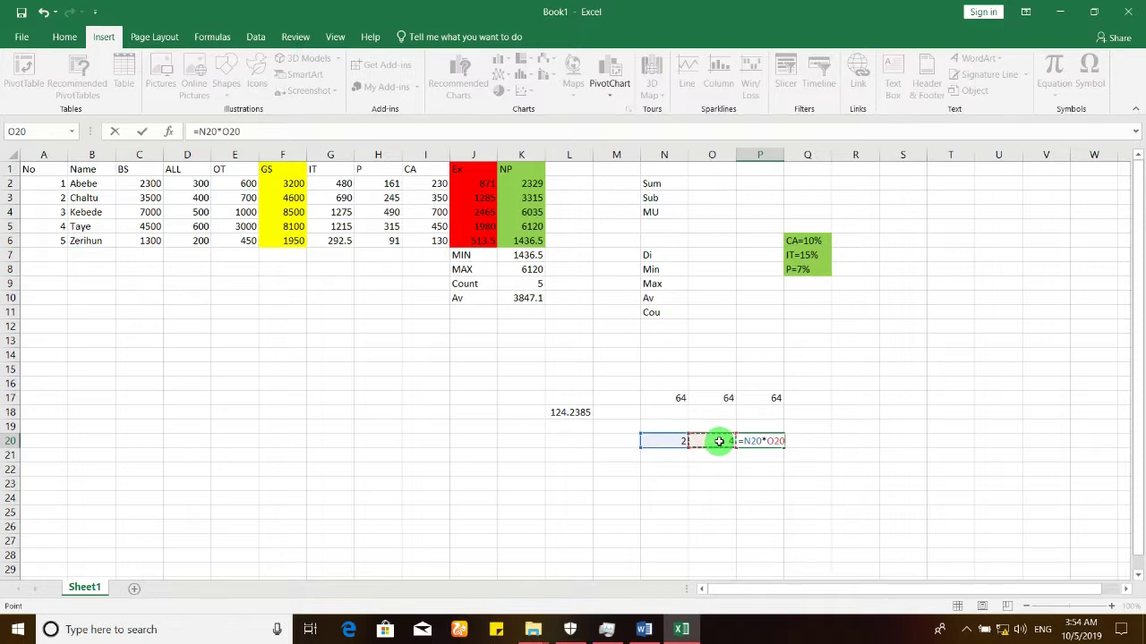
key("Return")
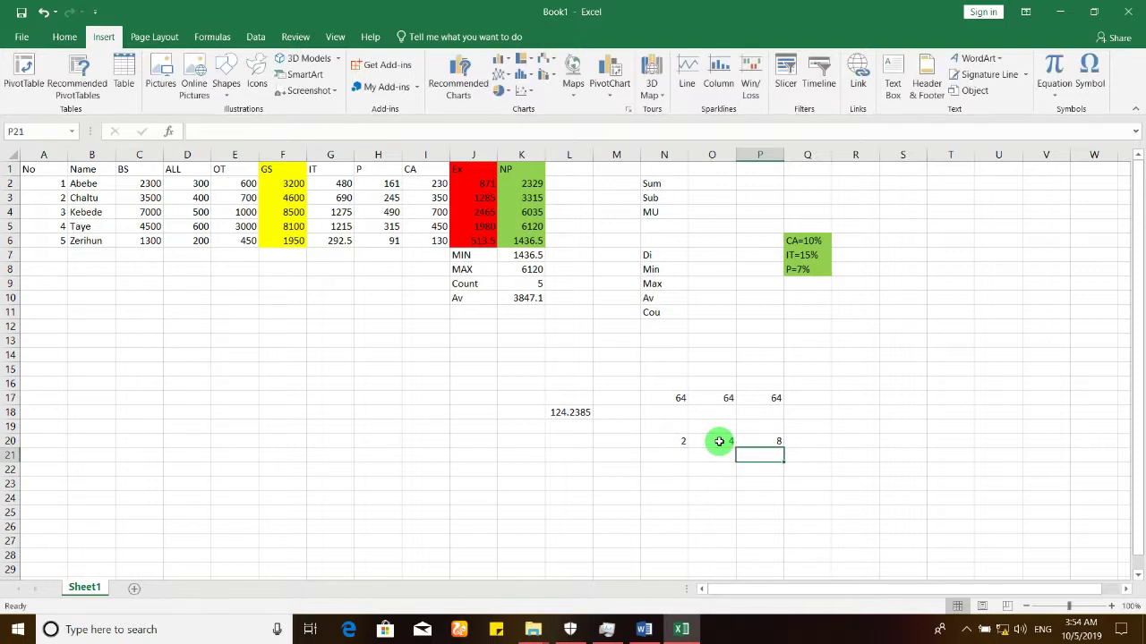
Review the multiplication formula in P20 and remove the stray N21 reference from it.
left_click(758, 441)
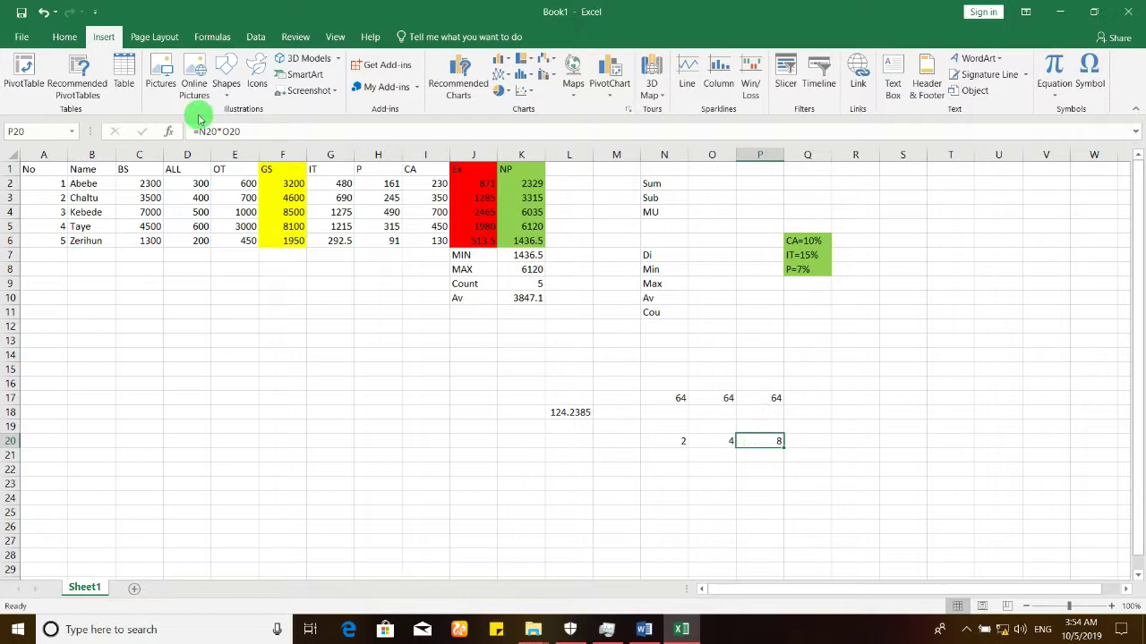
left_click(227, 132)
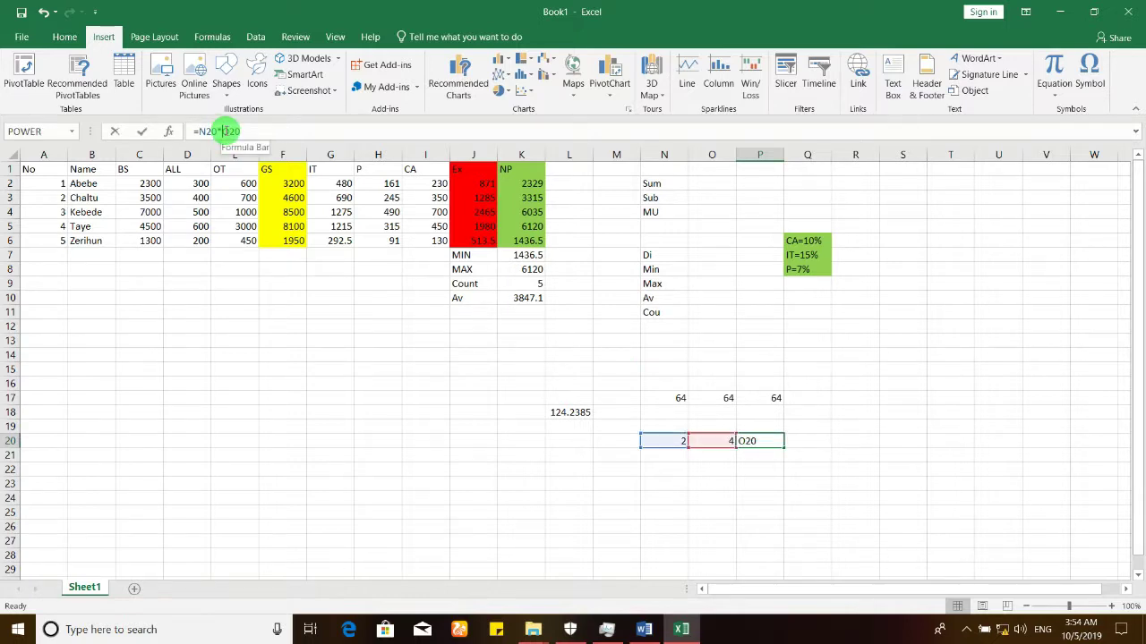
left_click(671, 461)
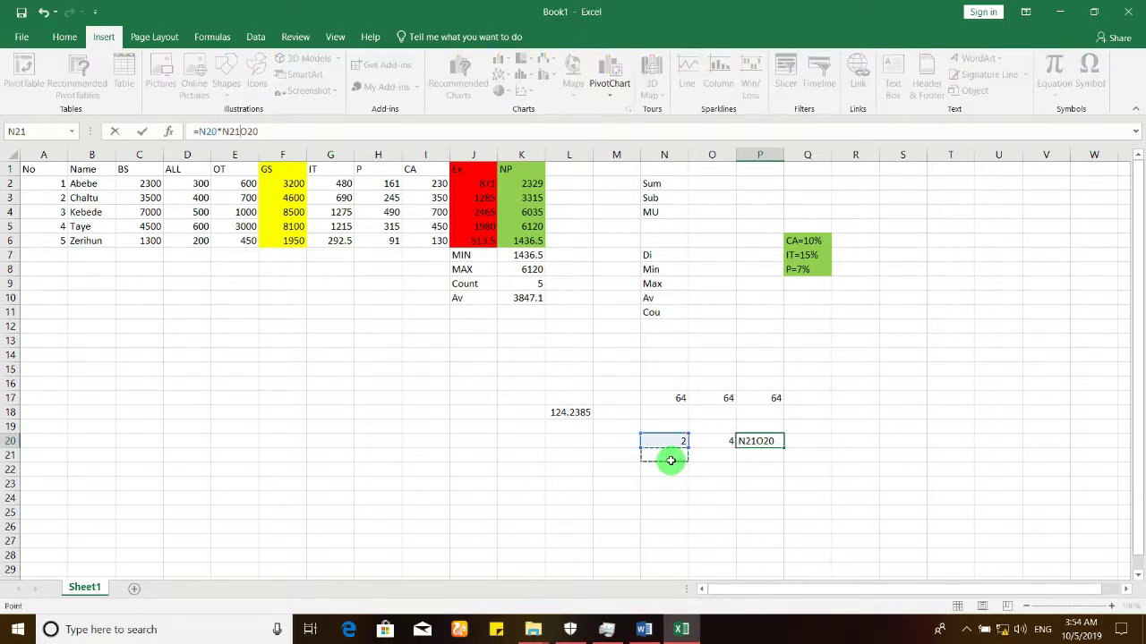
key("BackSpace")
key("BackSpace")
key("BackSpace")
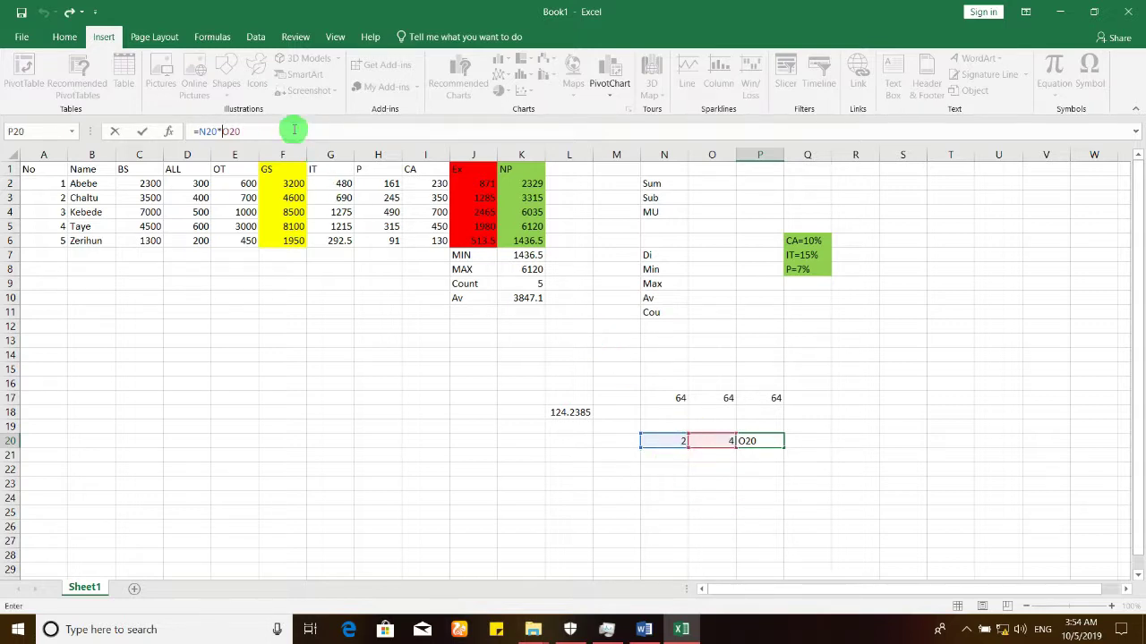
key("Return")
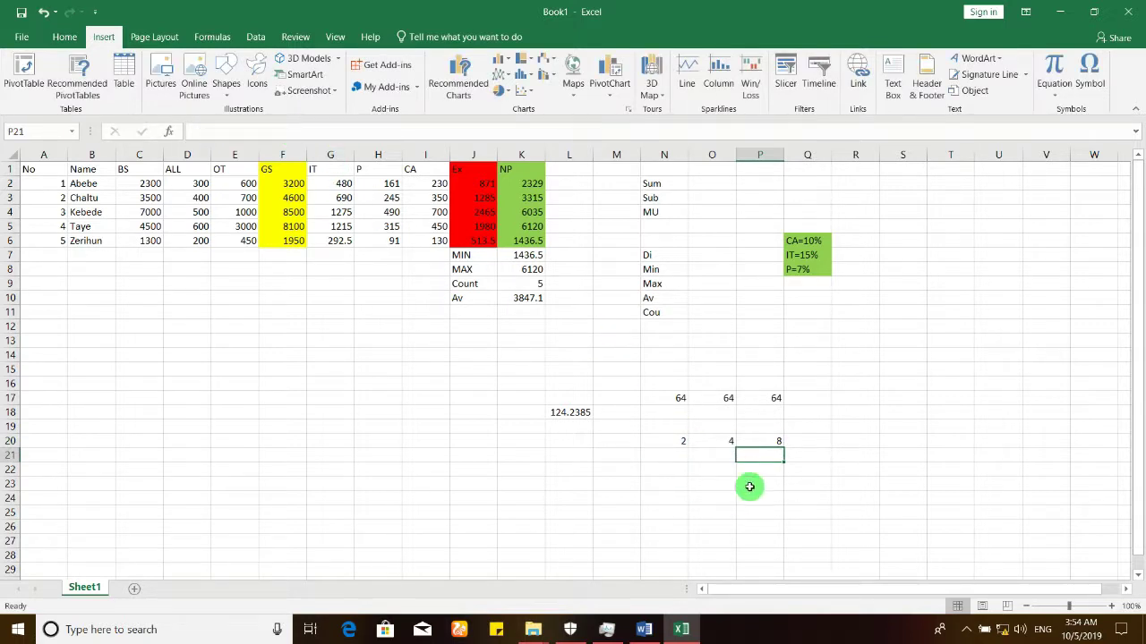
Switch to Word to check the operator examples that follow multiplication, and return to the Excel workbook at cell N21.
left_click(671, 456)
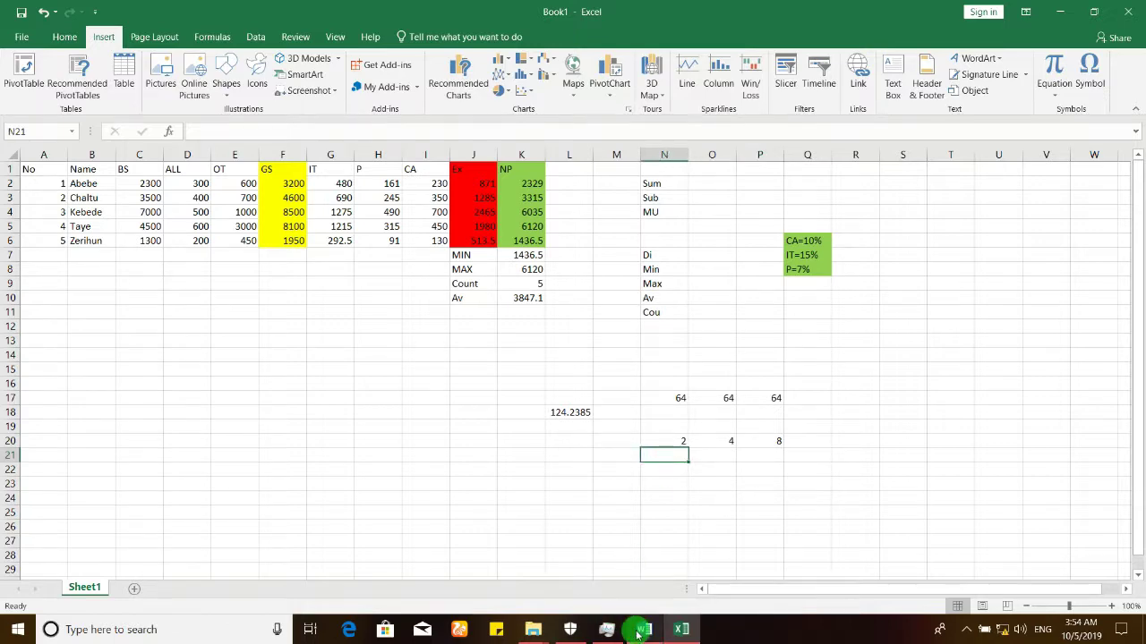
left_click(643, 629)
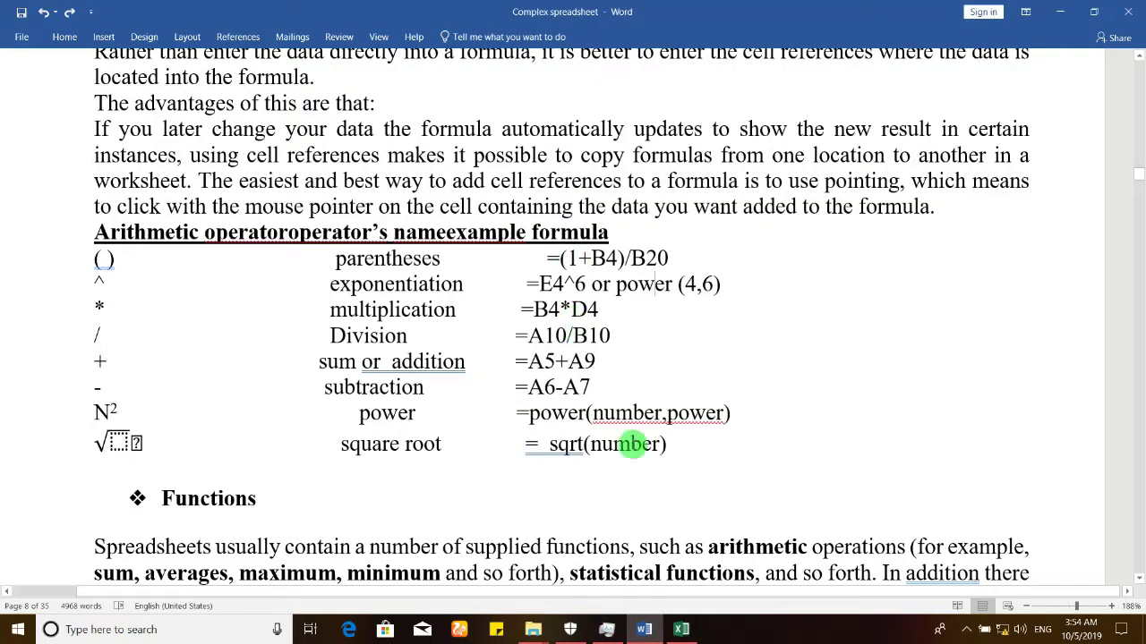
left_click(683, 631)
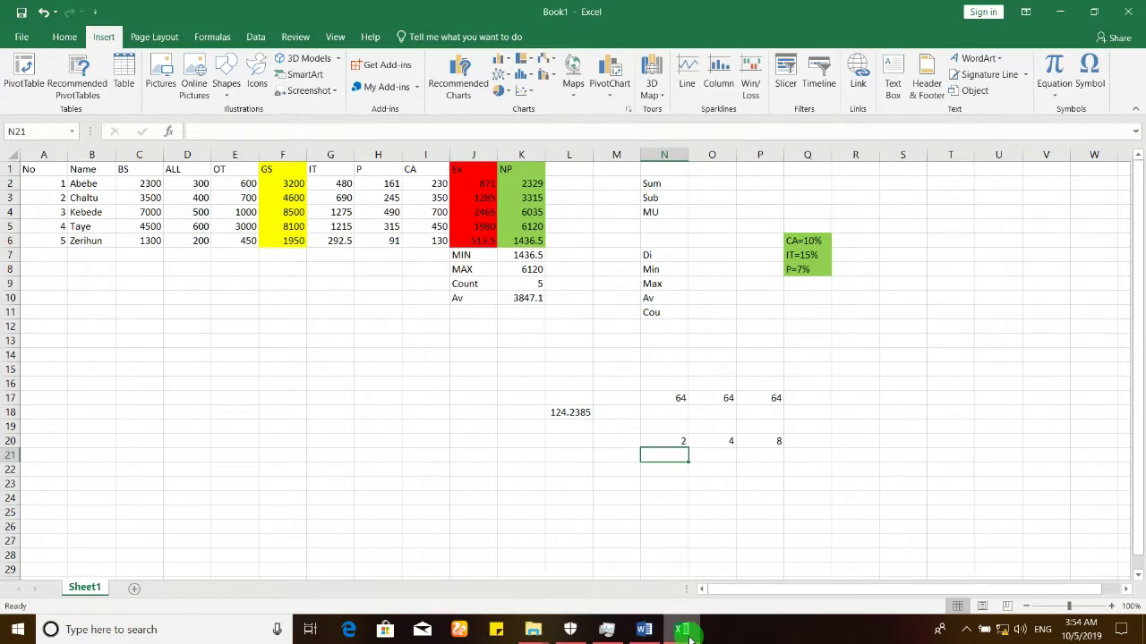
Enter 30 in cell N21 and 90 in cell O21.
type("30")
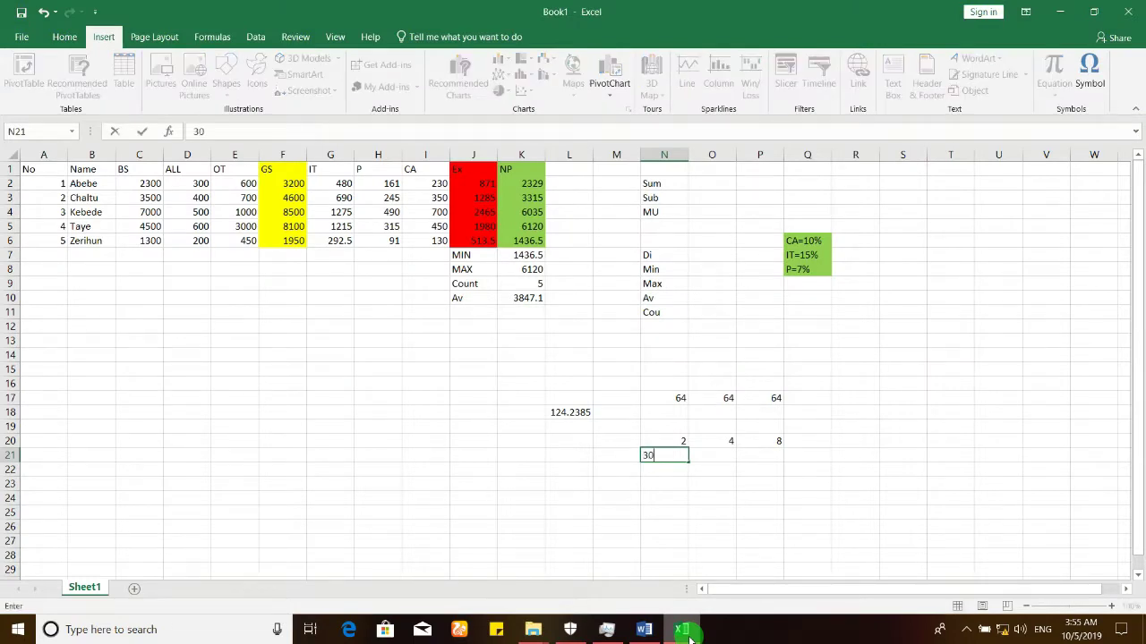
key("Tab")
type("9")
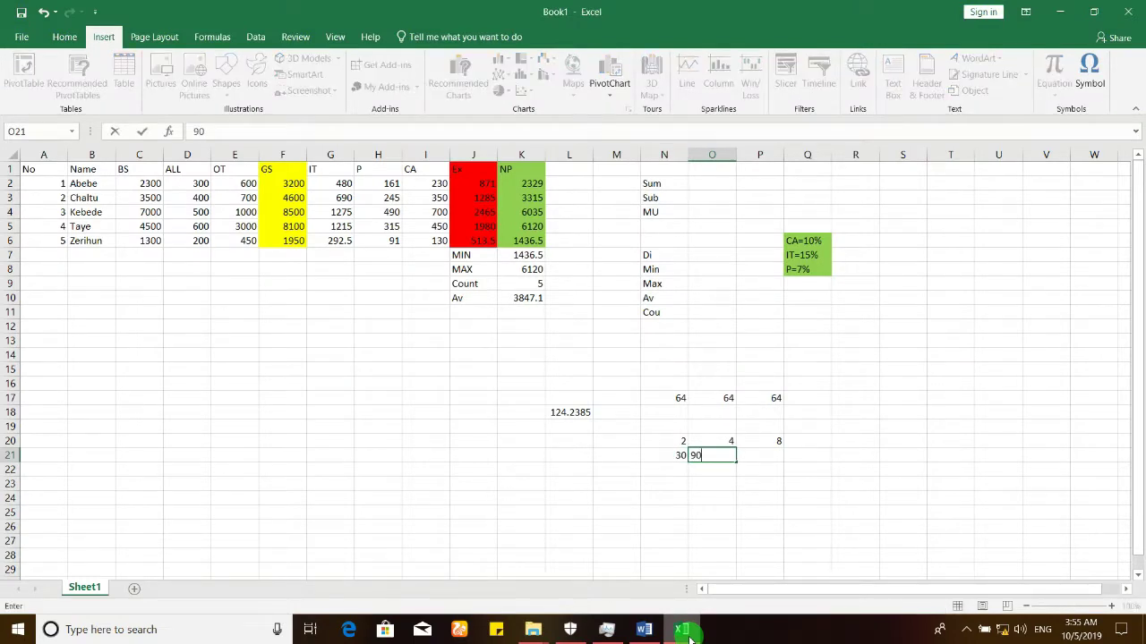
type("0")
key("Tab")
Divide N21 by O21 in cell P21 using cell references, and review the resulting formula.
type("=")
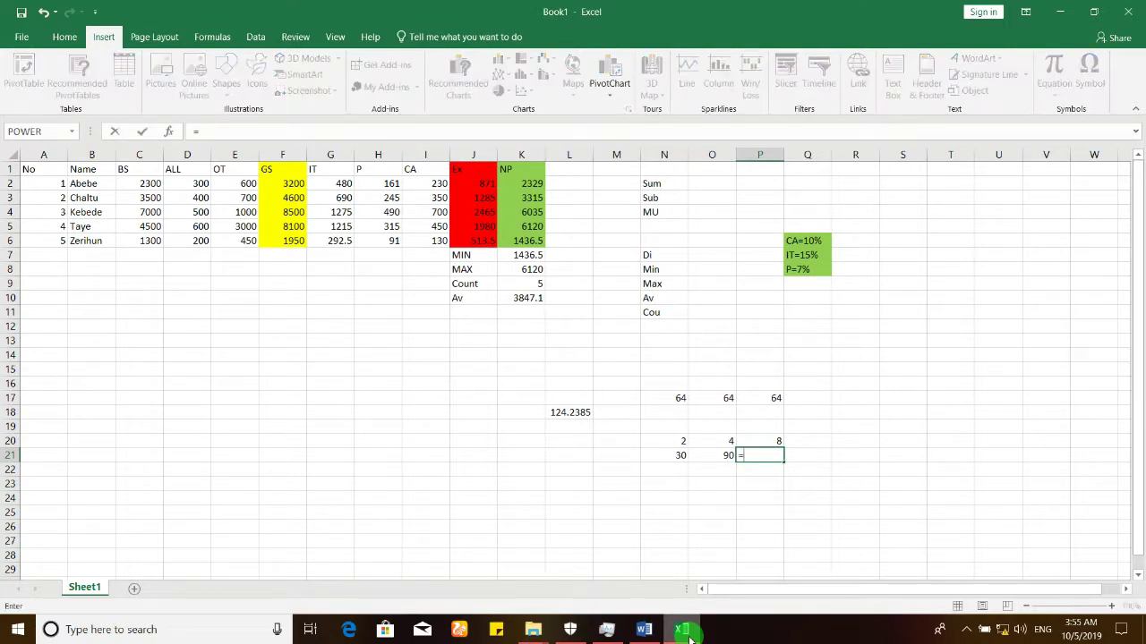
left_click(673, 458)
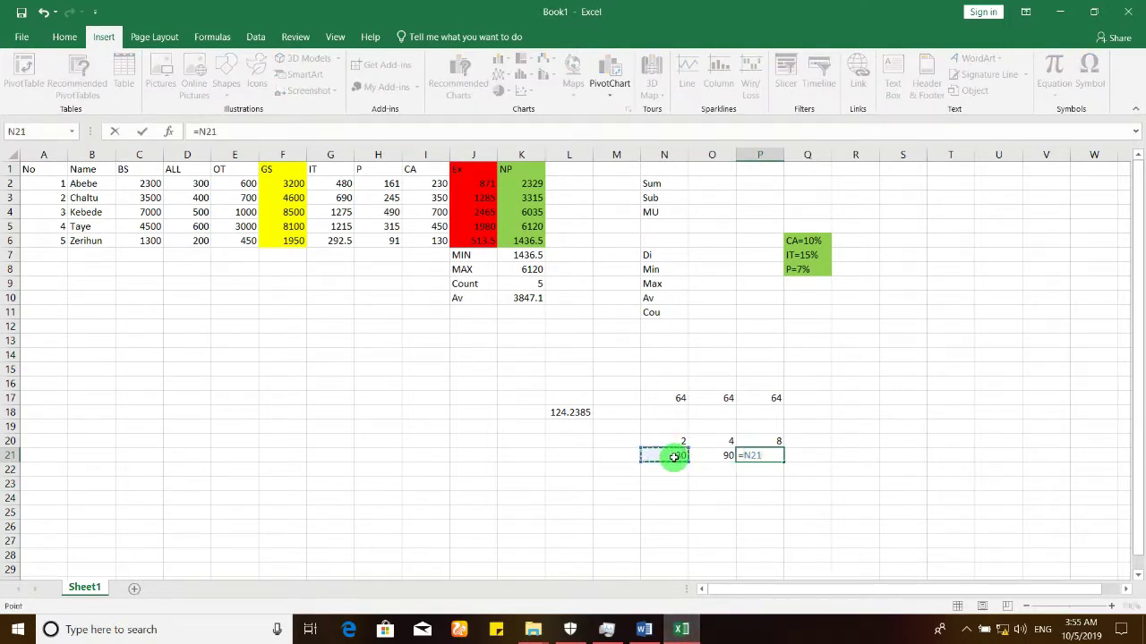
type("/")
left_click(717, 459)
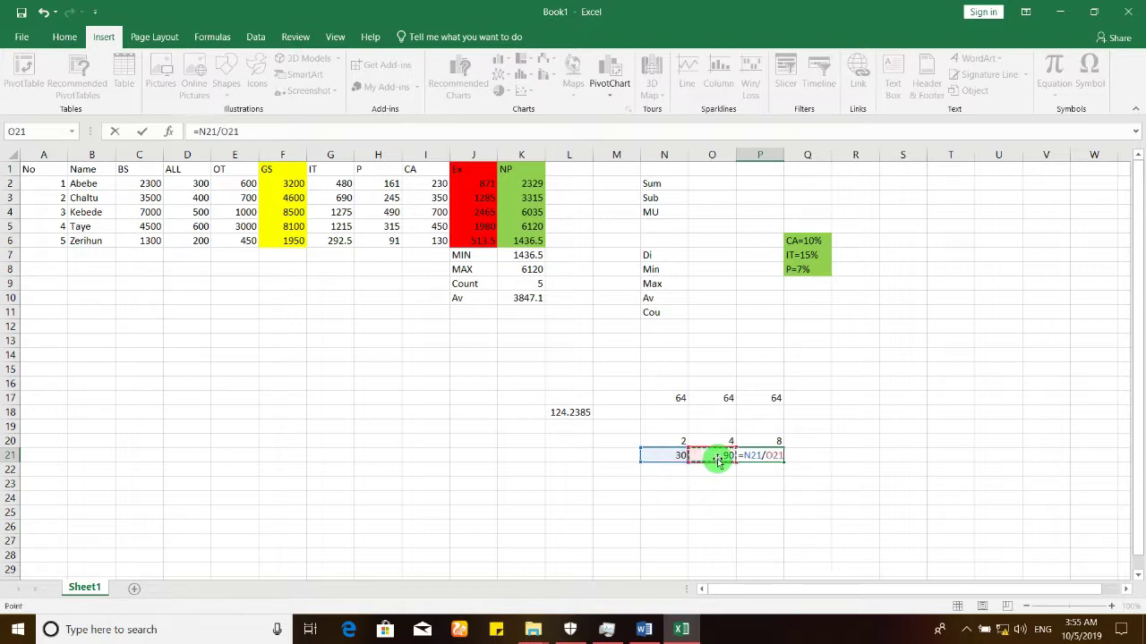
key("Return")
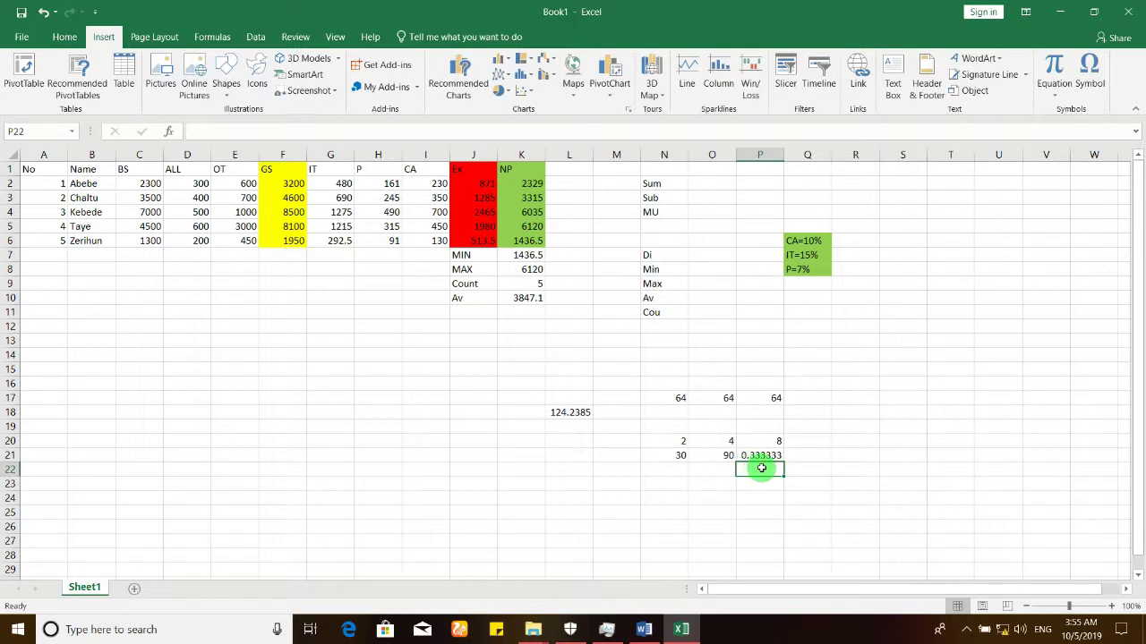
left_click(761, 458)
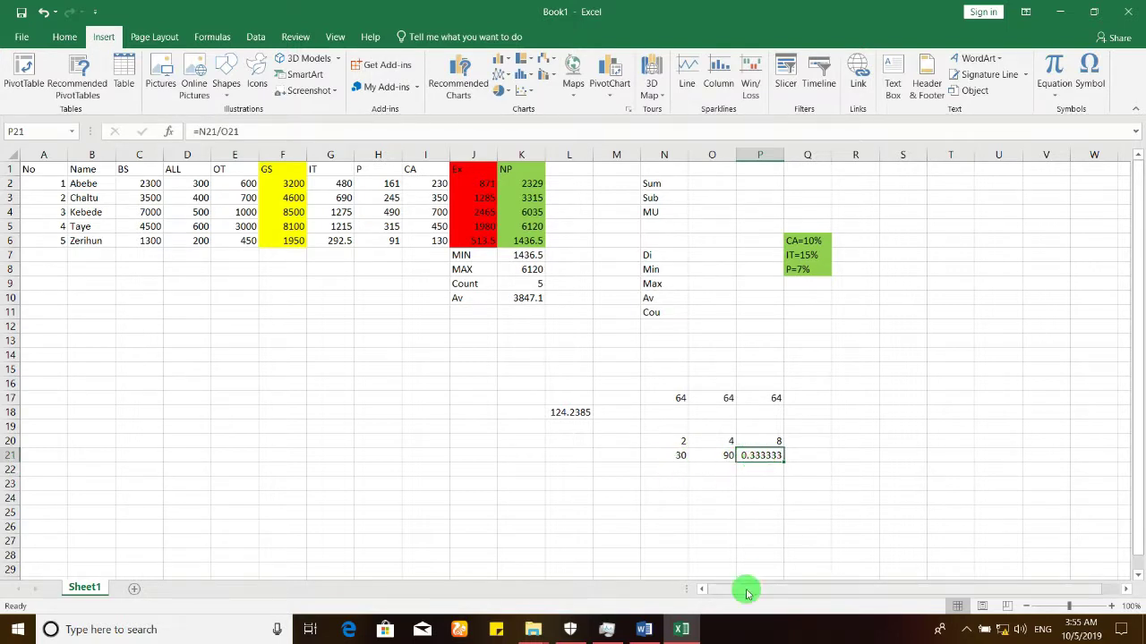
Check the operator examples in the Word notes, and return to Excel to view the GS formula in F2.
left_click(652, 629)
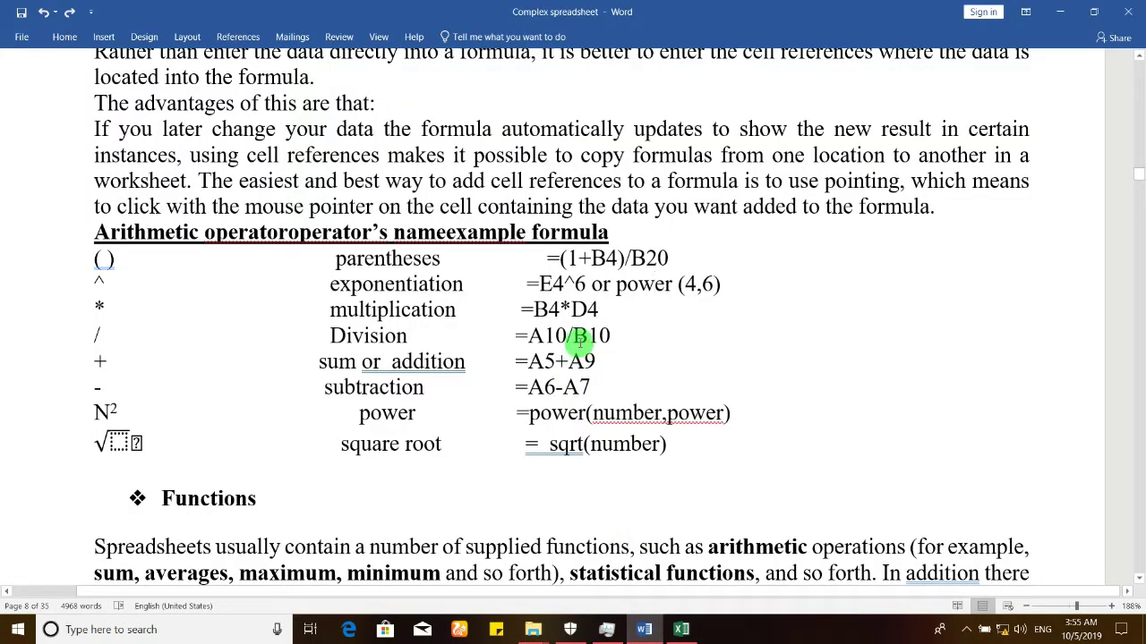
left_click(681, 629)
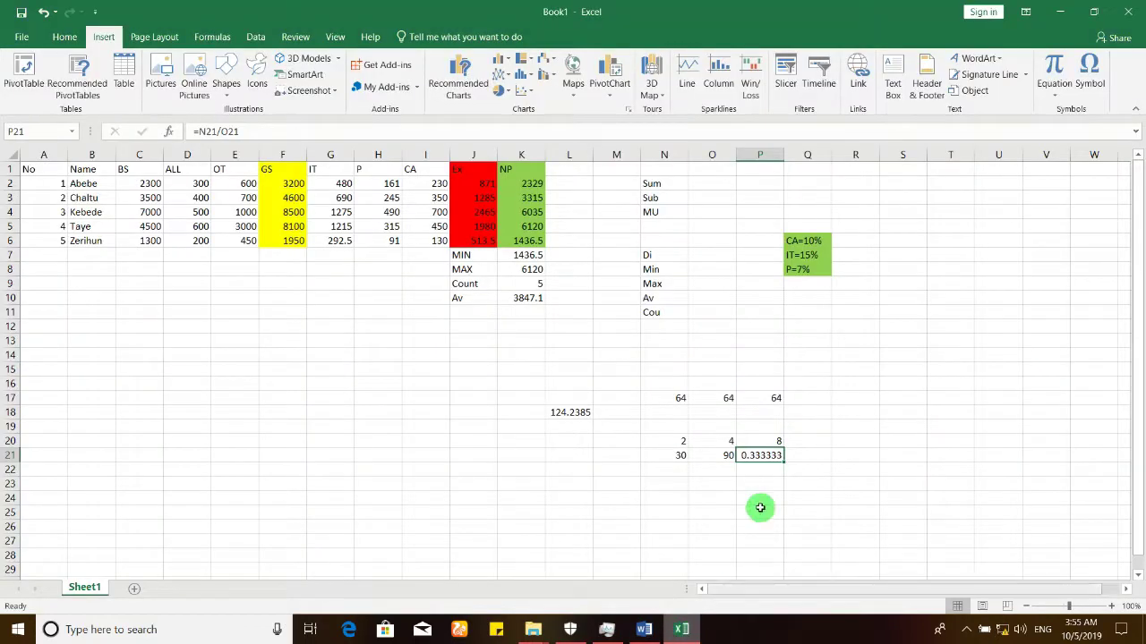
left_click(290, 181)
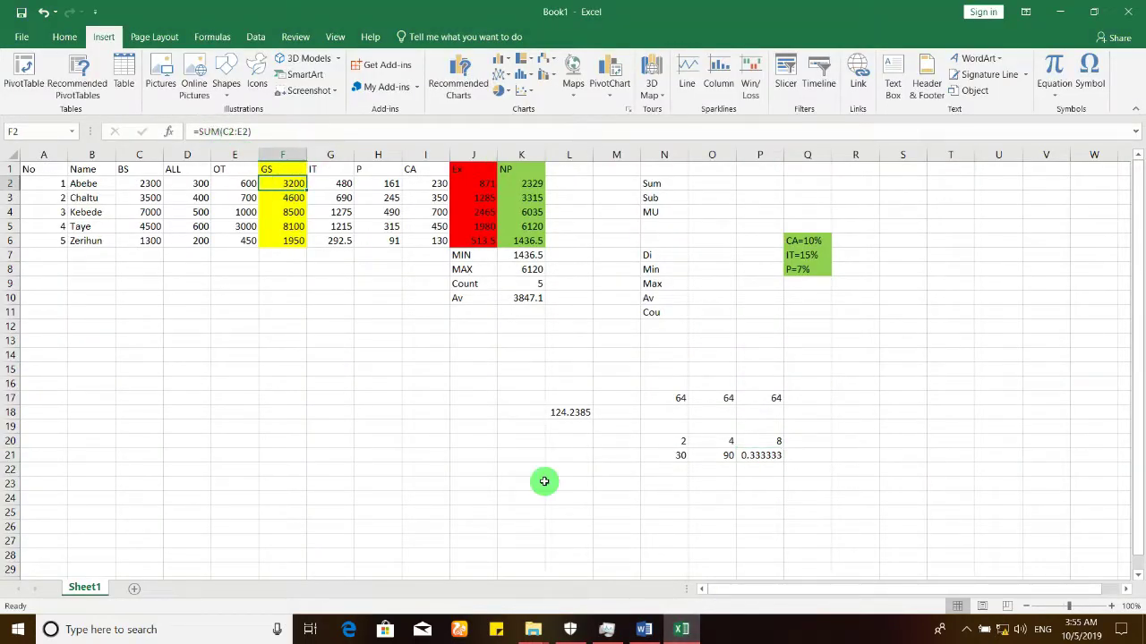
Enter 12, 34 and 56 in cells N23, O23 and P23.
left_click(679, 480)
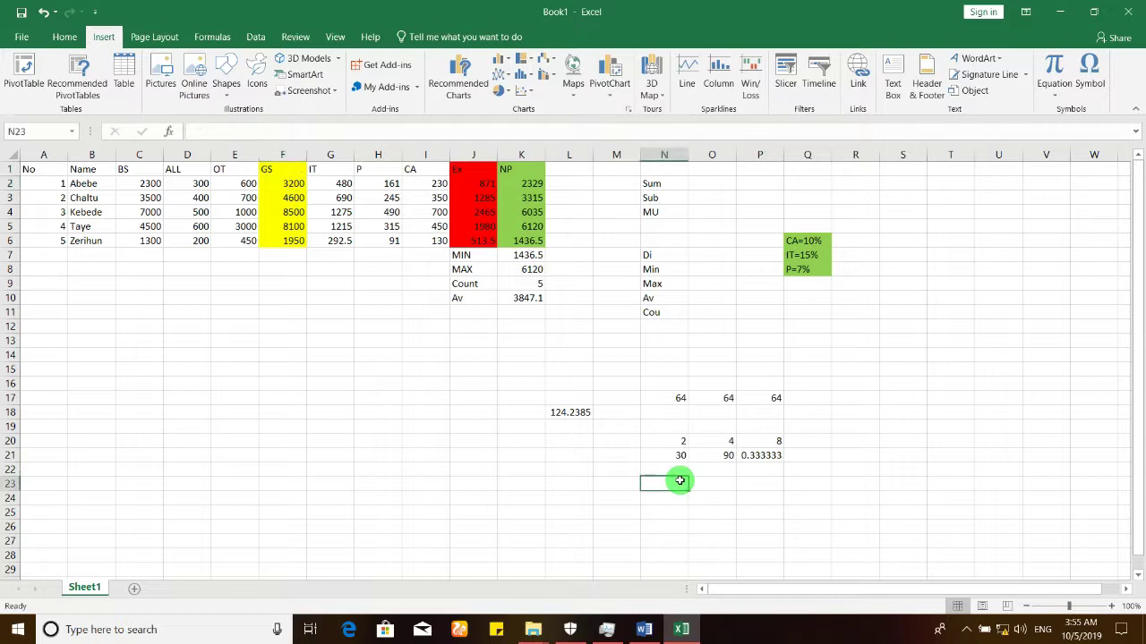
type("12")
key("Tab")
type("34")
key("Tab")
type("56")
key("Tab")
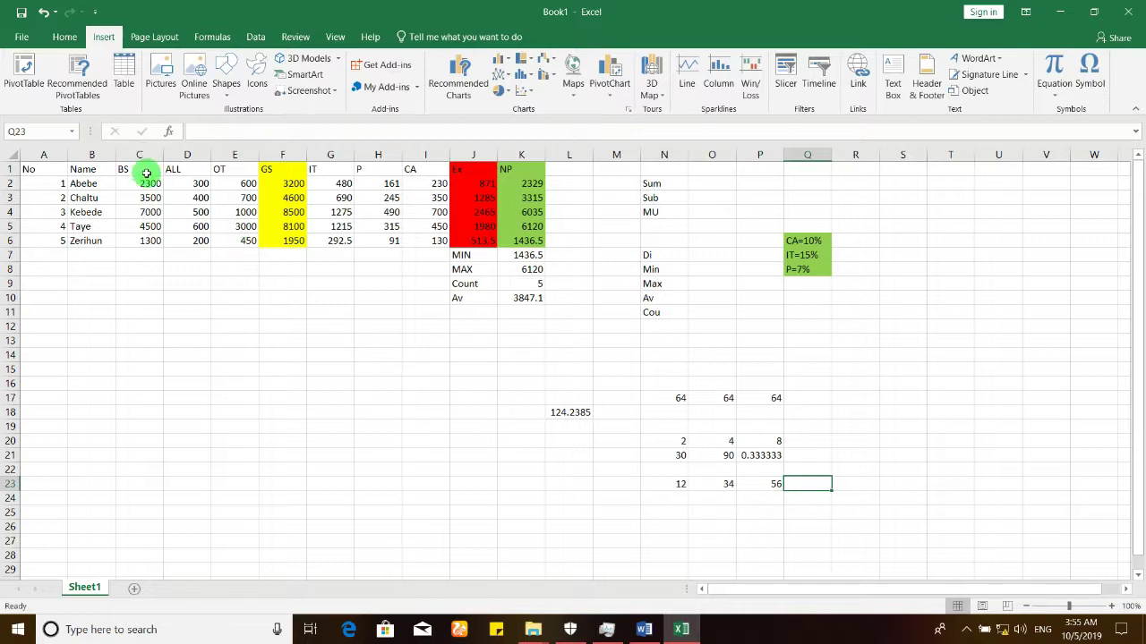
Add N23, O23 and P23 in cell Q23 using plus operators between the cell references.
left_click(276, 188)
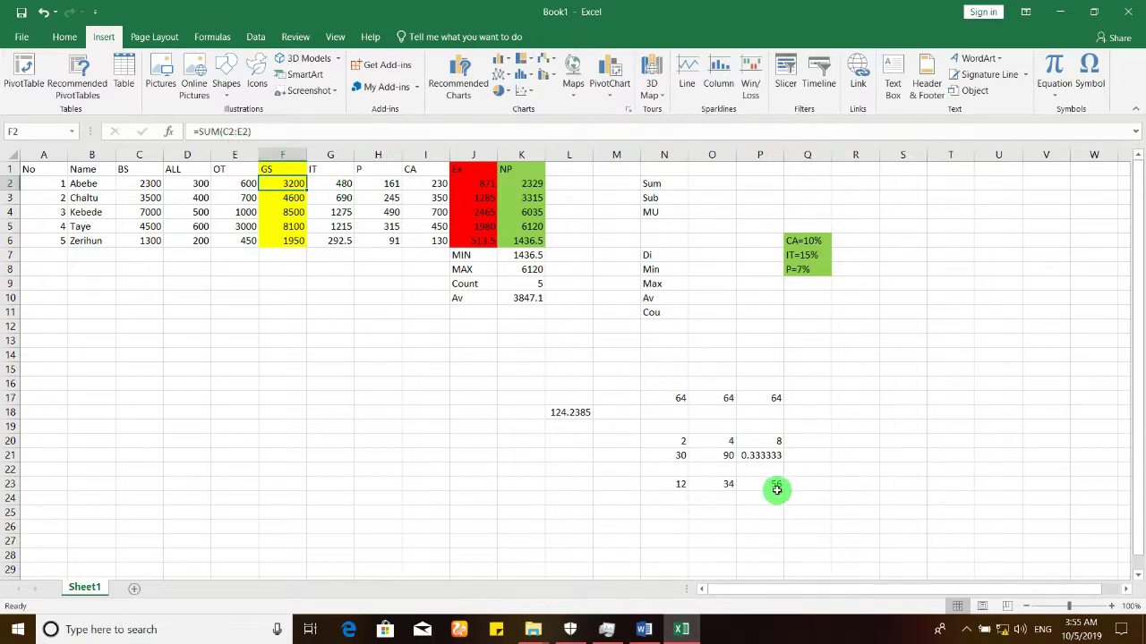
left_click(805, 485)
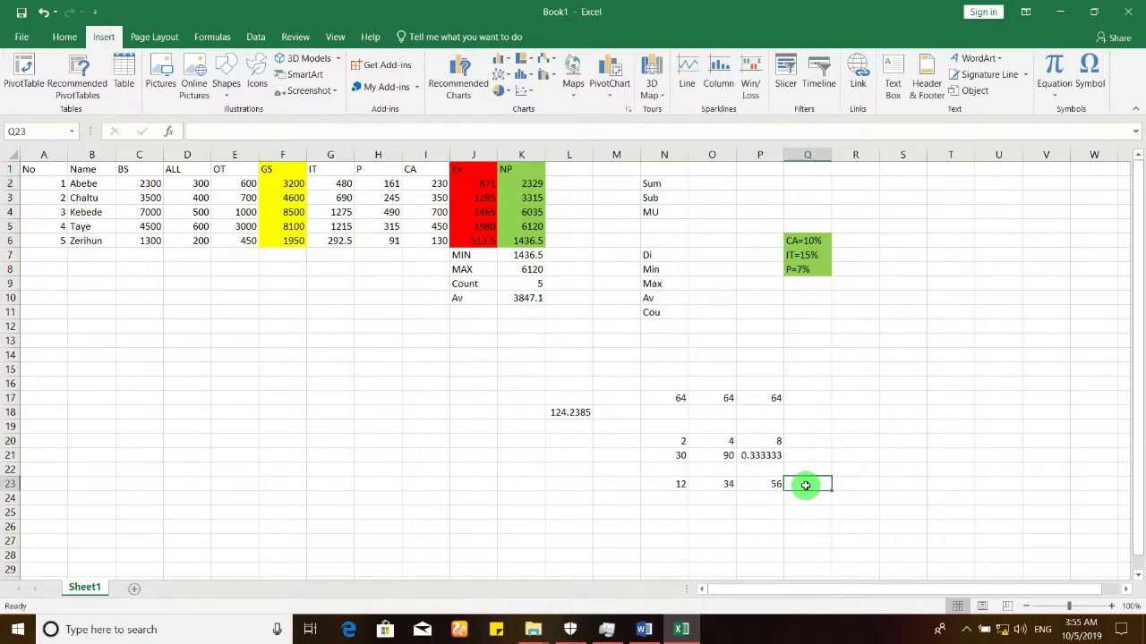
type("=")
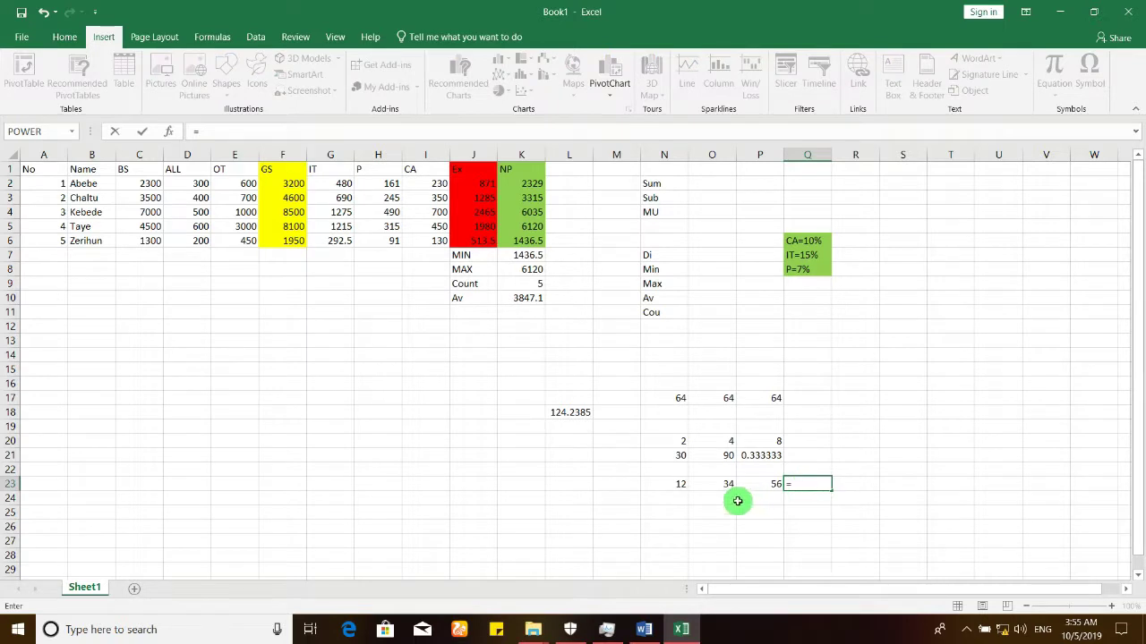
left_click(681, 484)
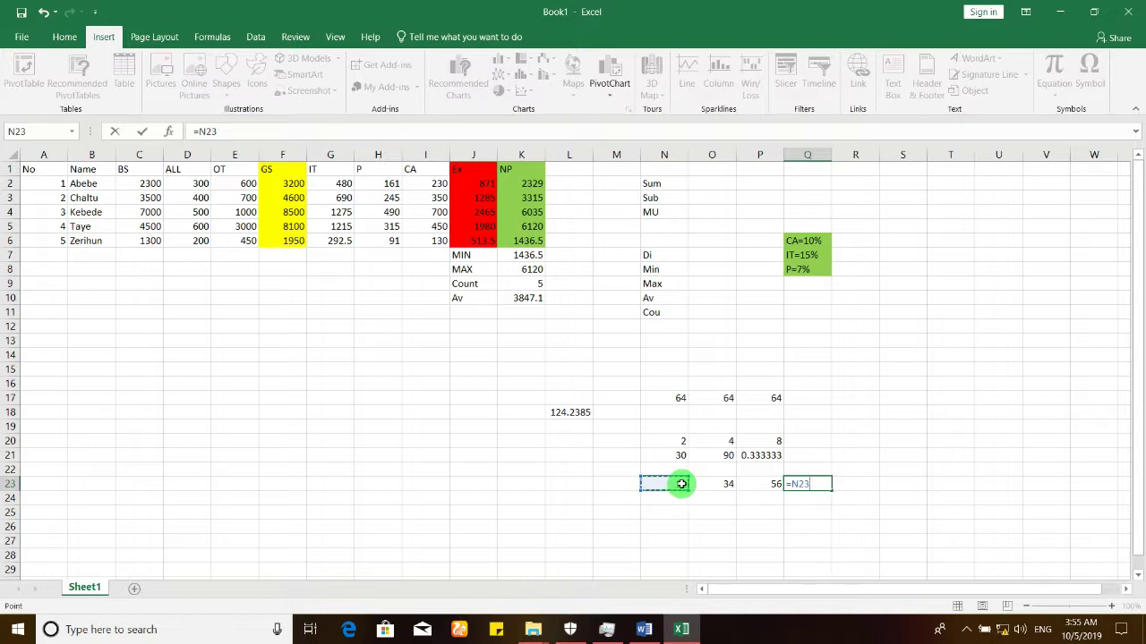
type("+")
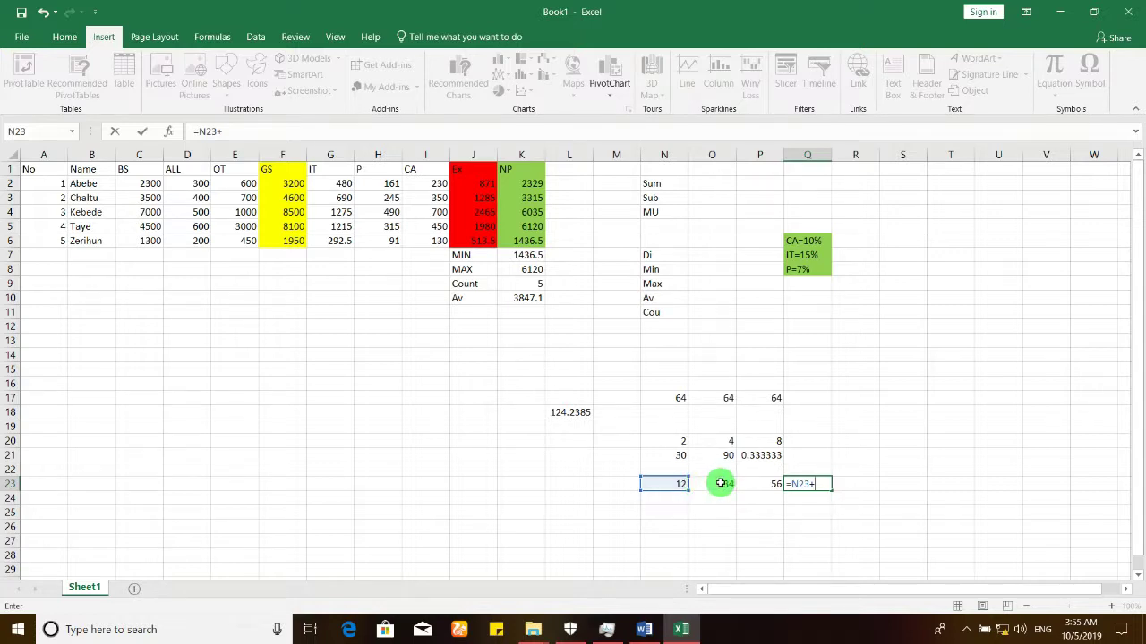
left_click(721, 484)
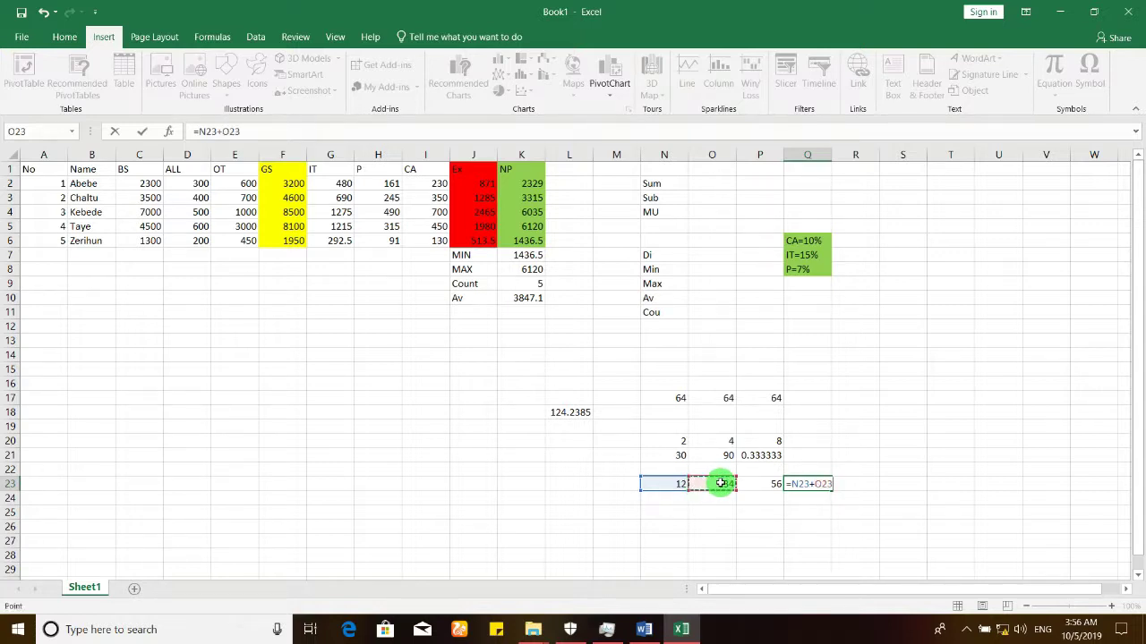
type("+")
left_click(754, 483)
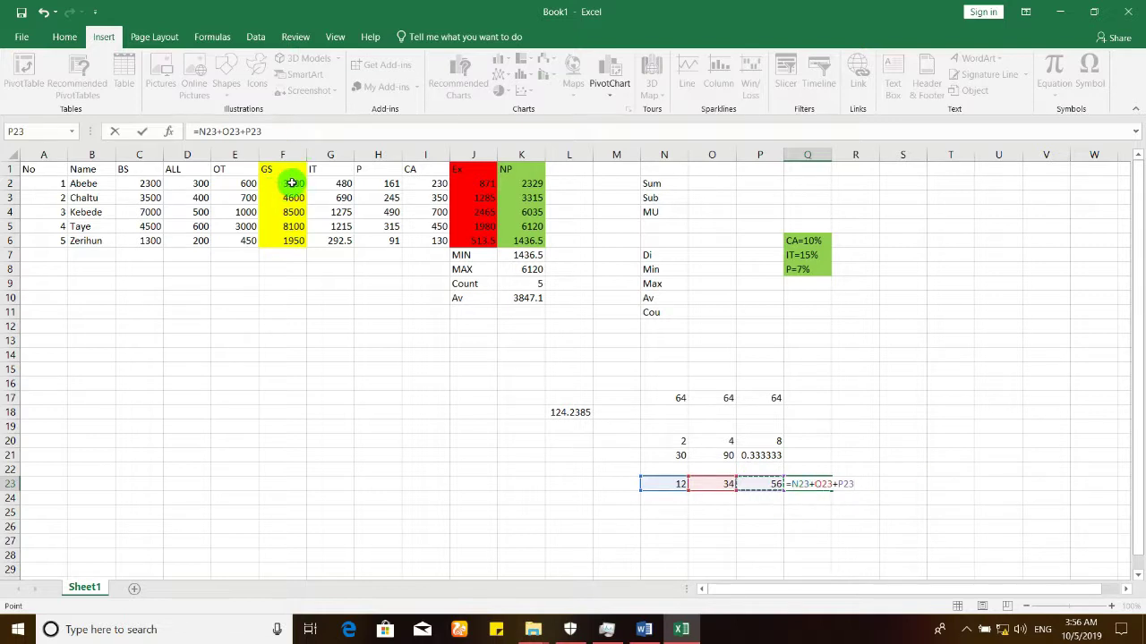
key("Return")
Compare the plus-operator formula in Q23 with the SUM formula in F2.
left_click(820, 485)
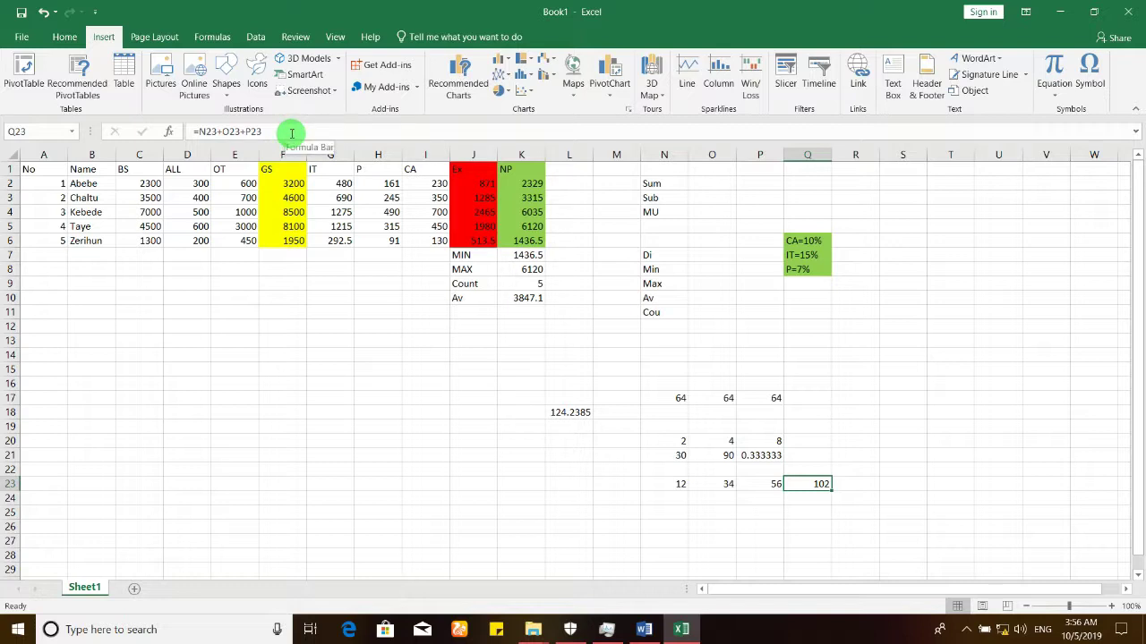
left_click(293, 184)
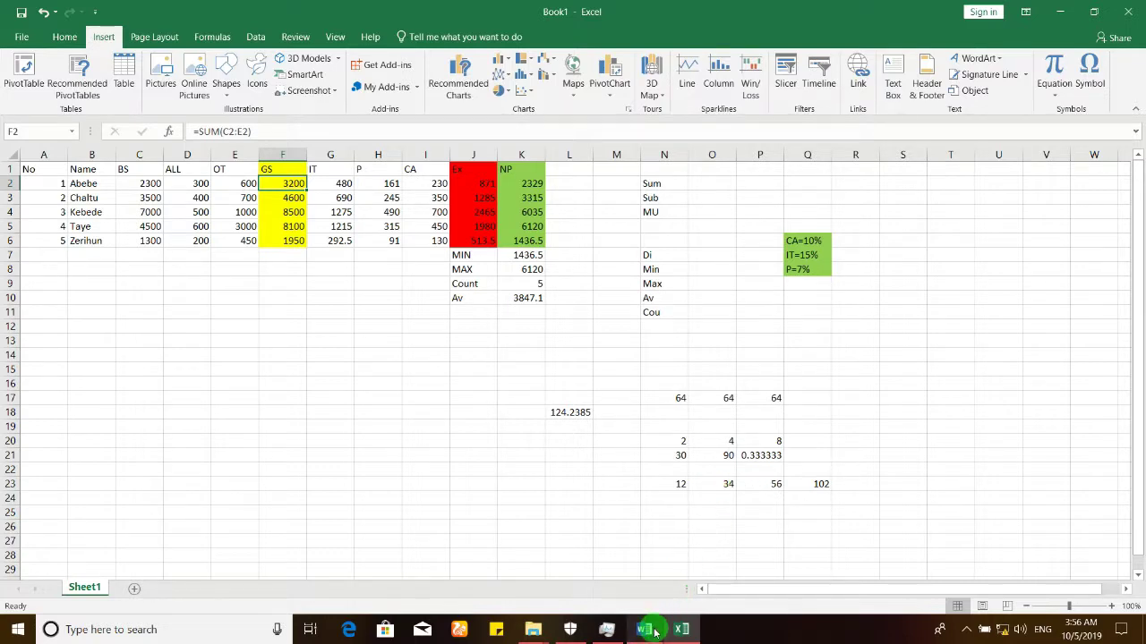
left_click(825, 484)
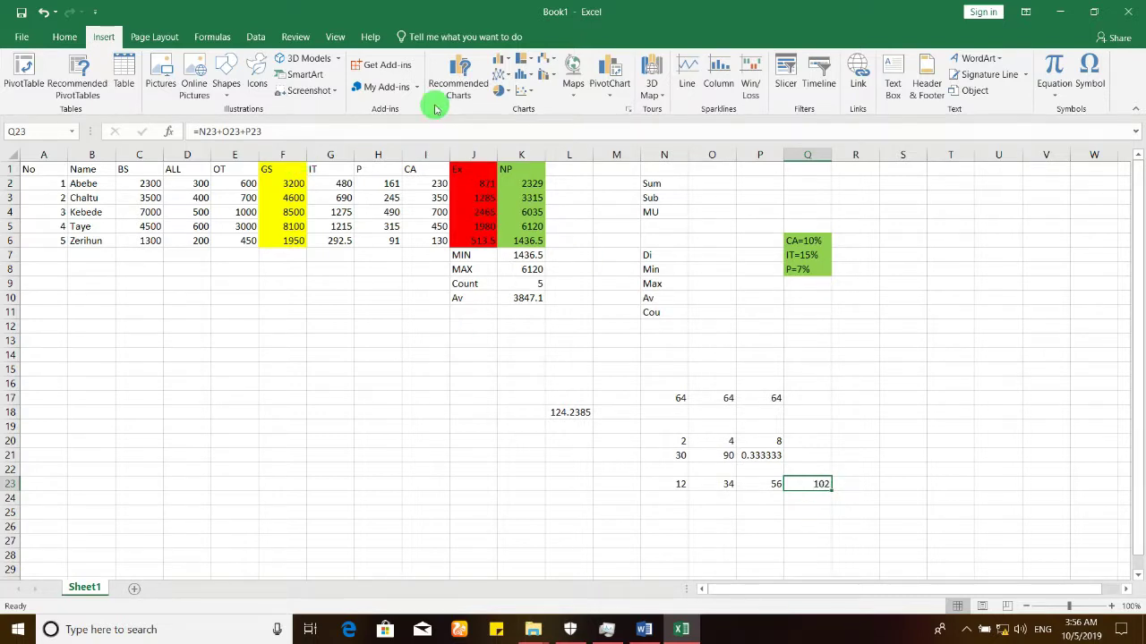
left_click(293, 184)
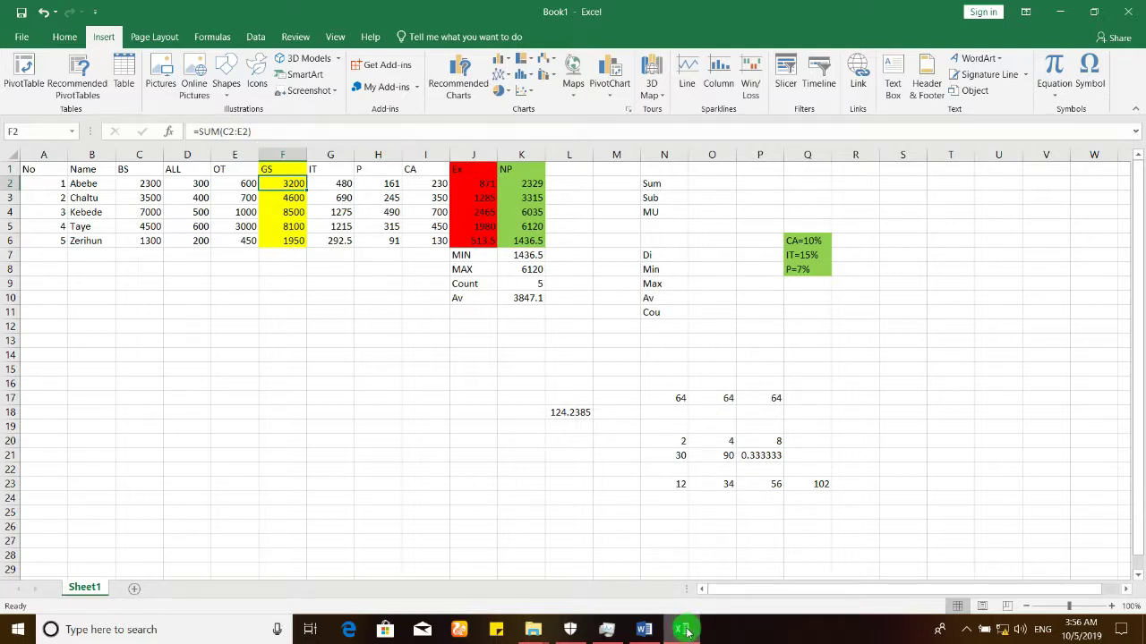
Check the subtraction example in the Word notes, and return to Excel to view the NP formula in K2.
left_click(643, 629)
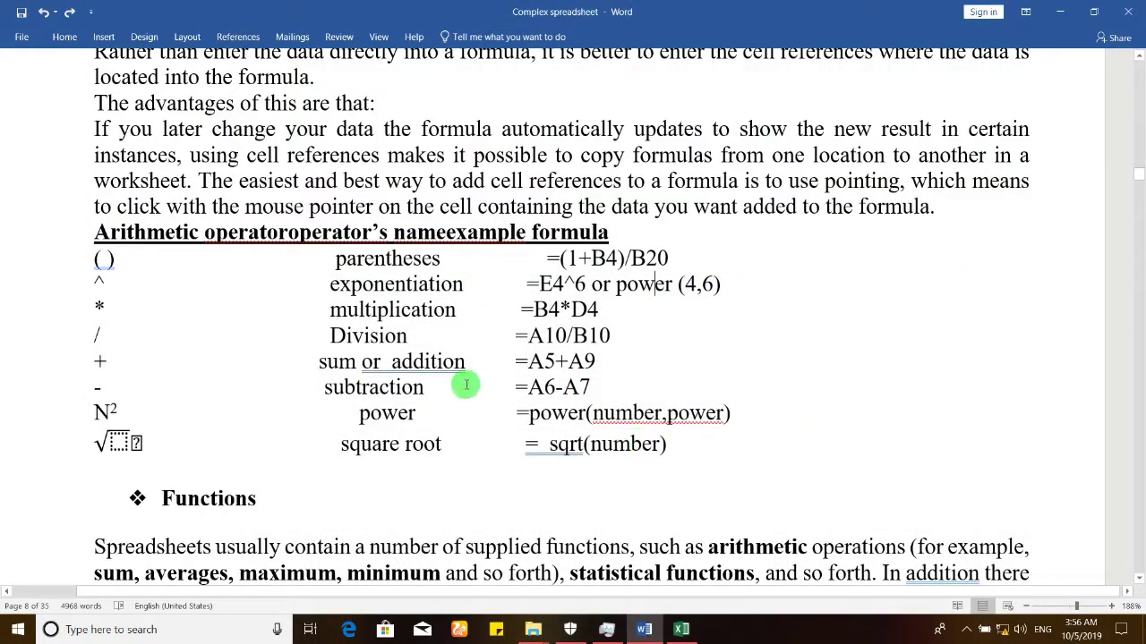
left_click(643, 629)
left_click(643, 629)
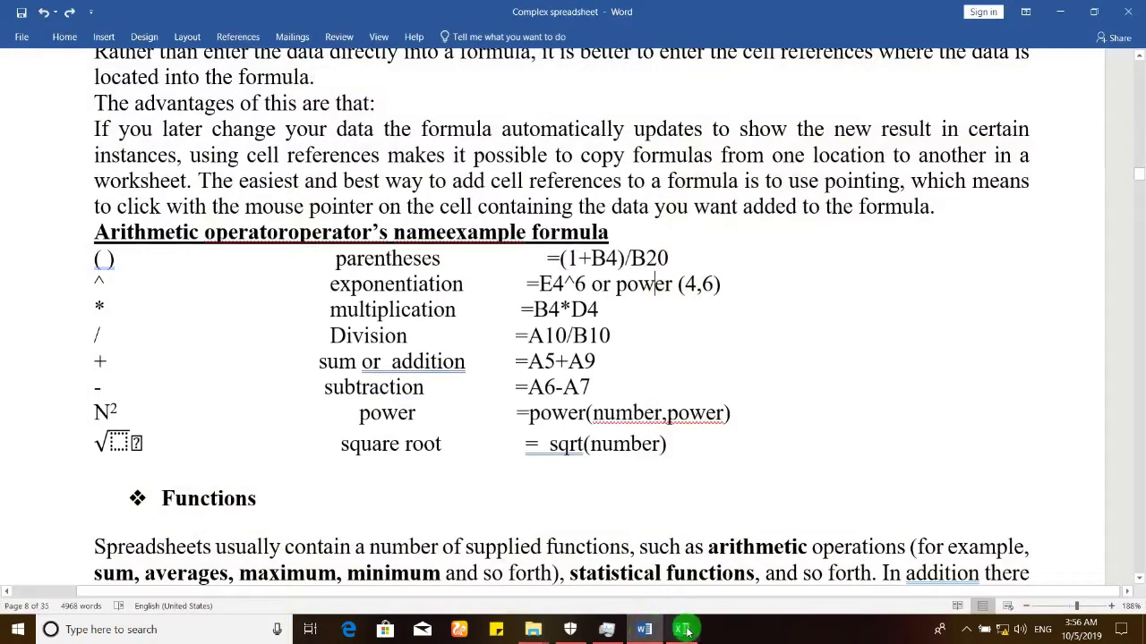
left_click(684, 631)
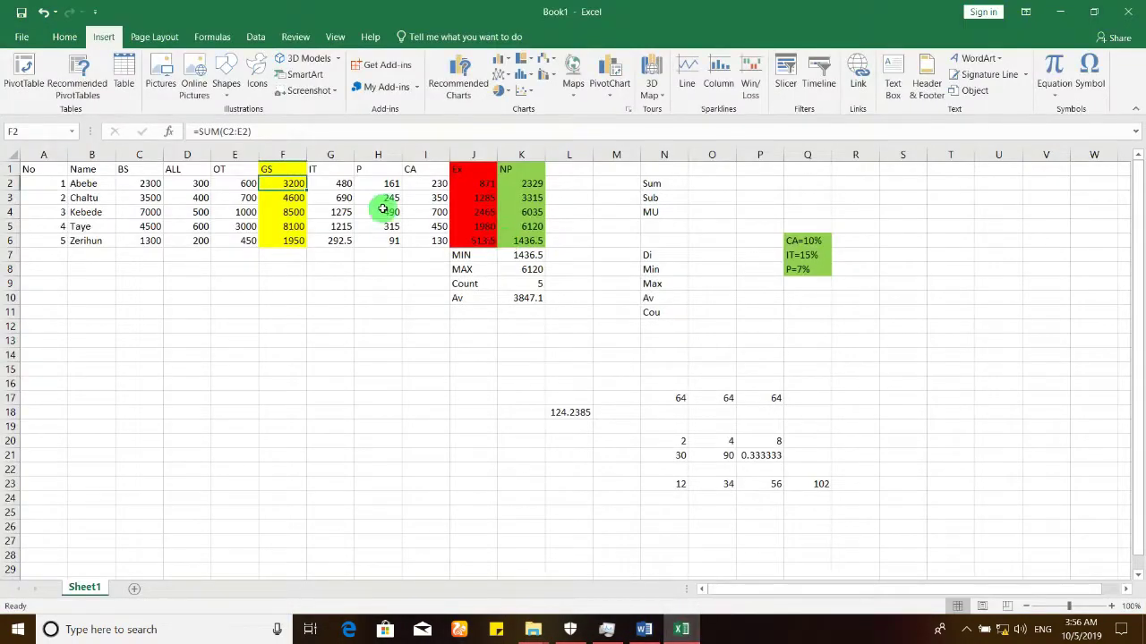
left_click(513, 184)
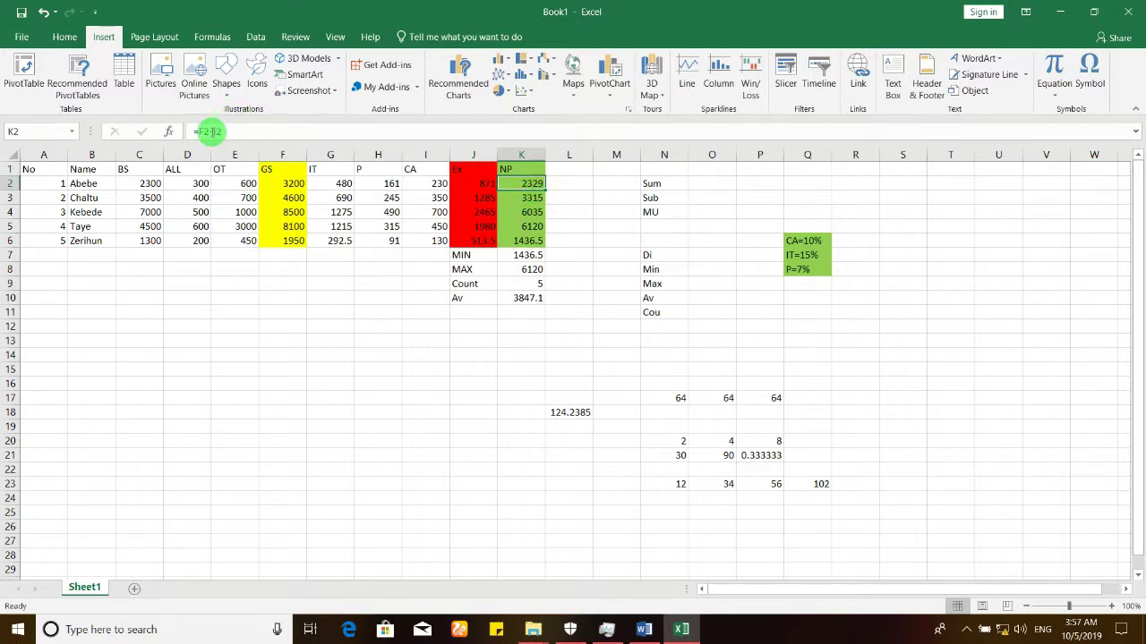
Enter 34, 56 and 78 in cells N25, O25 and P25.
left_click(673, 513)
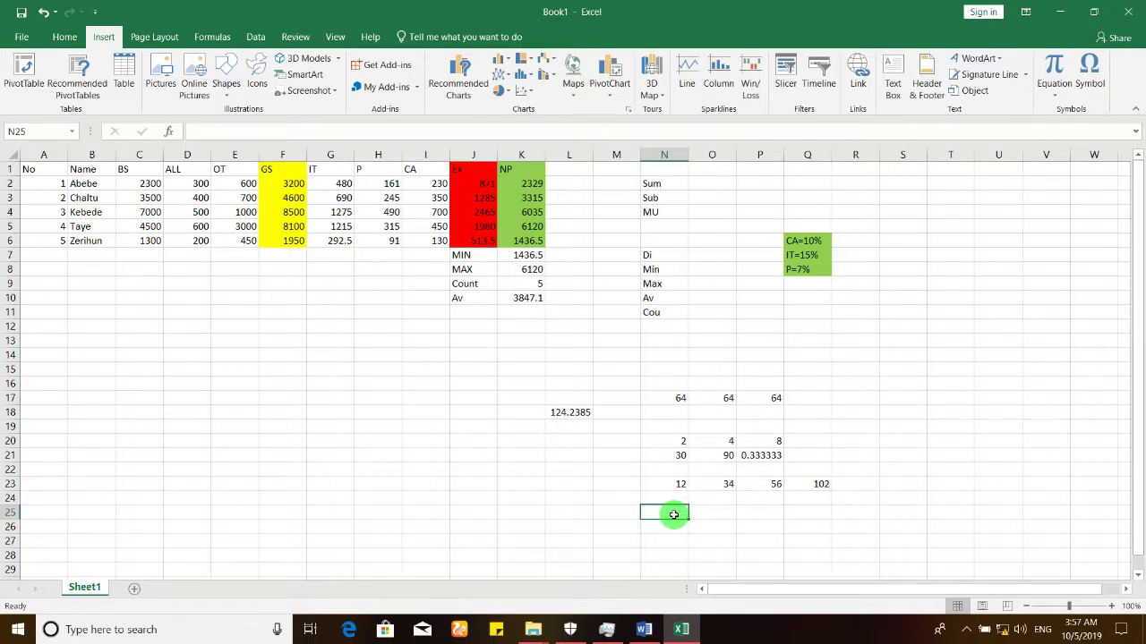
type("34")
key("Tab")
type("56")
key("Tab")
type("78")
key("Tab")
Subtract O25 and P25 from N25 in cell Q25 using cell references.
type("=")
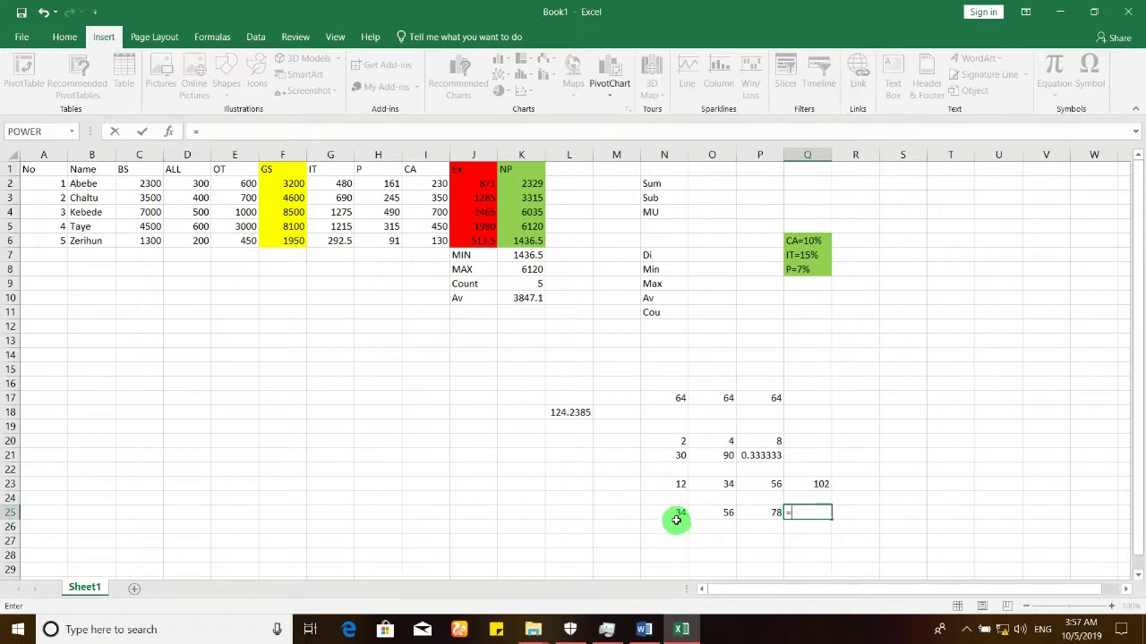
left_click(677, 514)
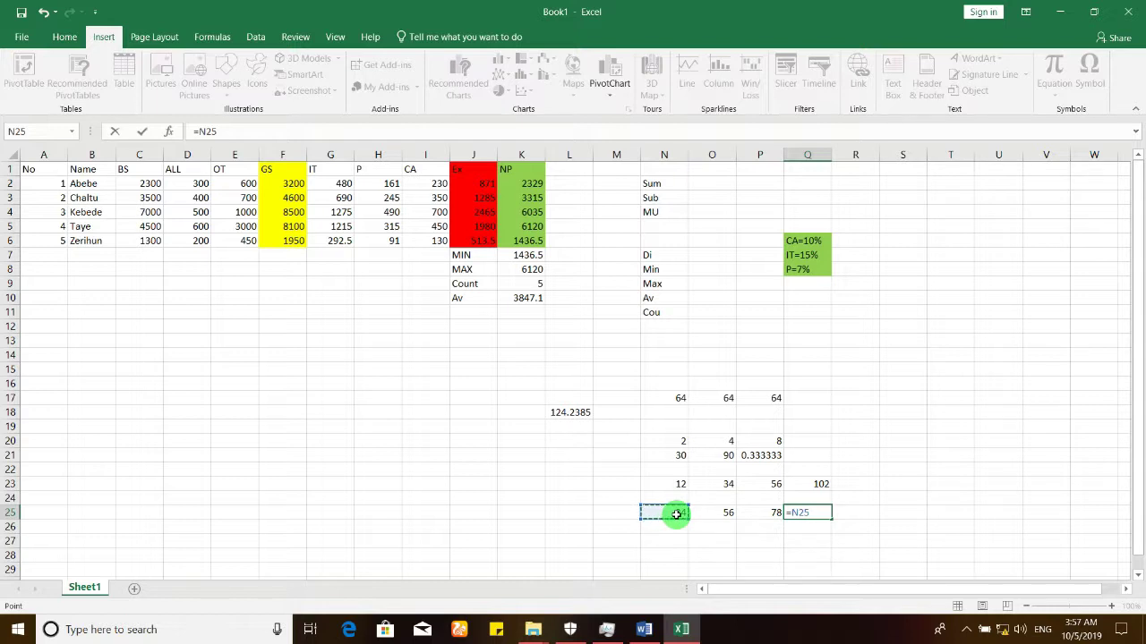
type("-")
left_click(713, 515)
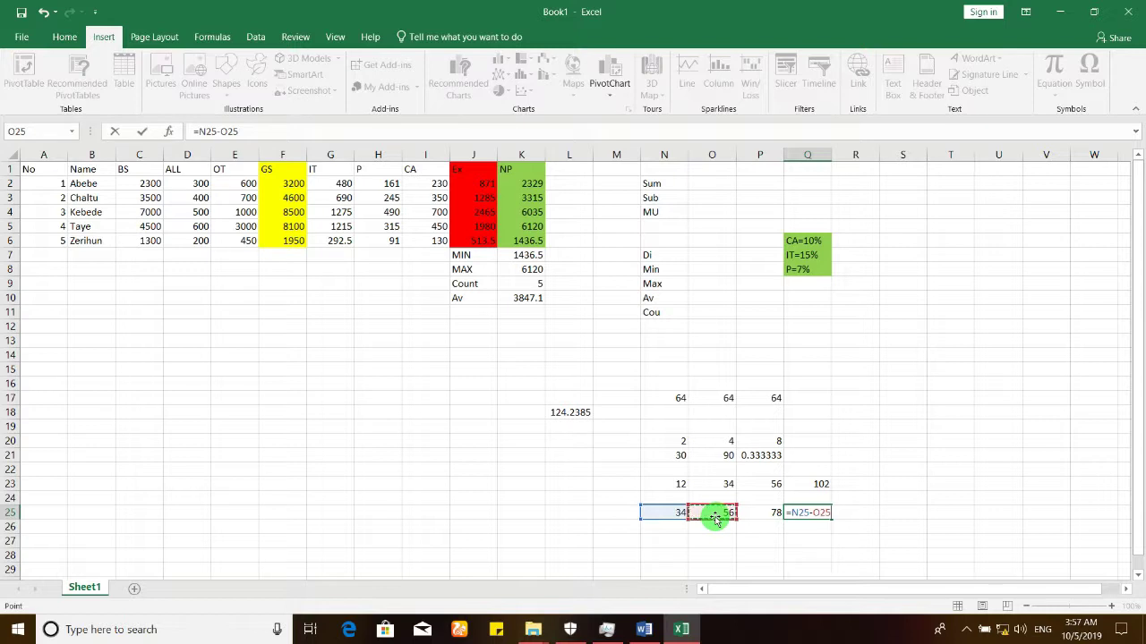
type("-")
left_click(755, 512)
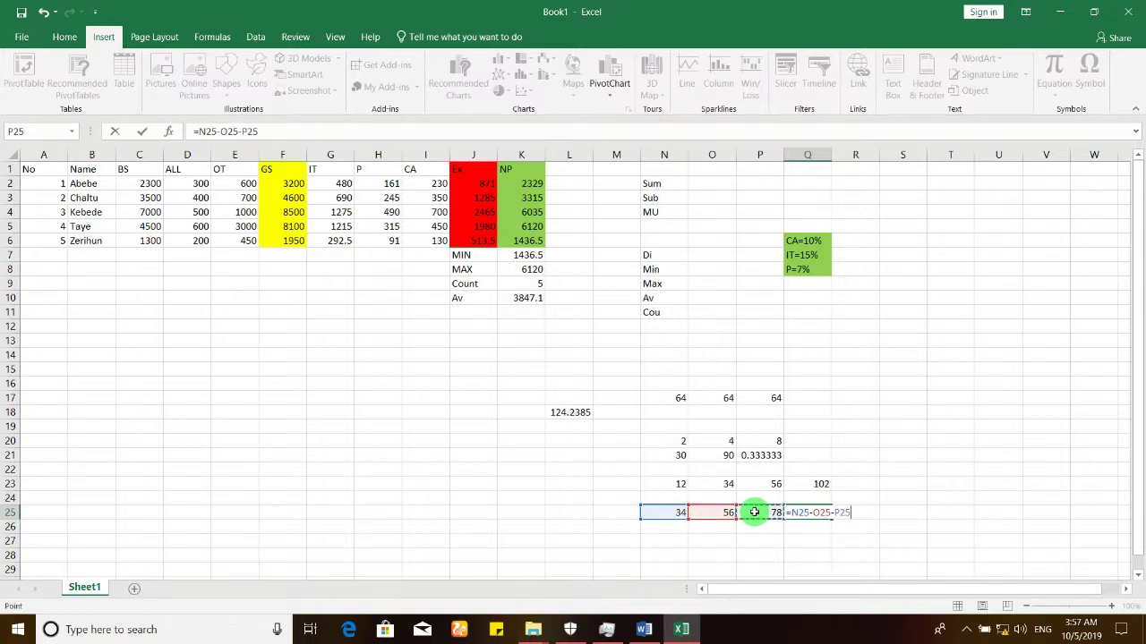
key("Return")
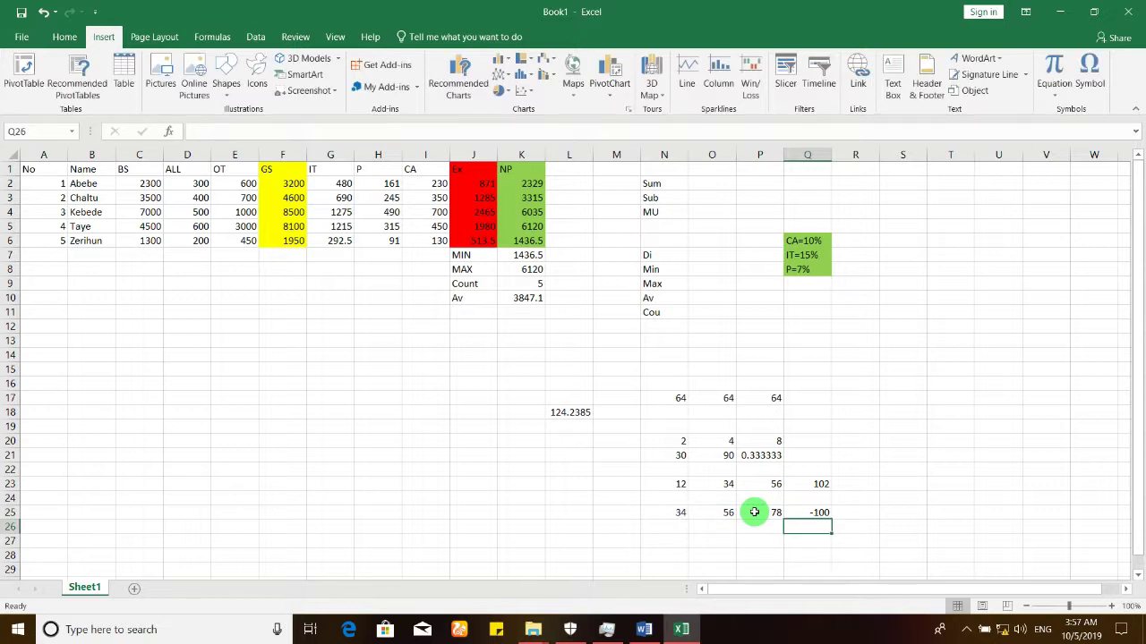
Review the subtraction formula in Q25, and switch to Word to check the remaining operator examples.
left_click(809, 512)
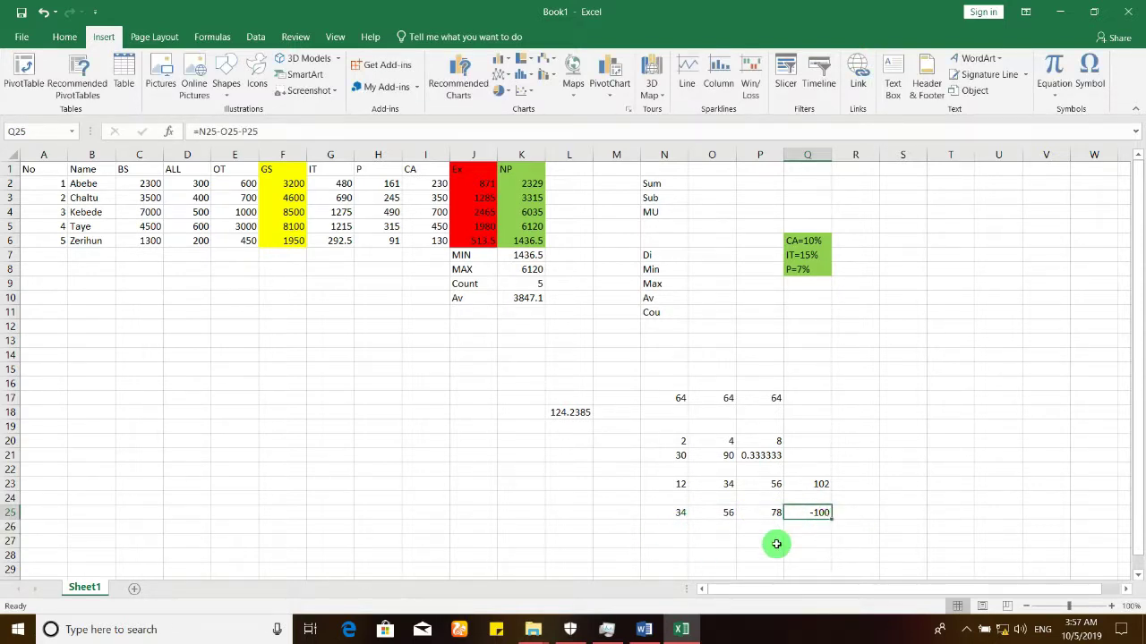
left_click(648, 632)
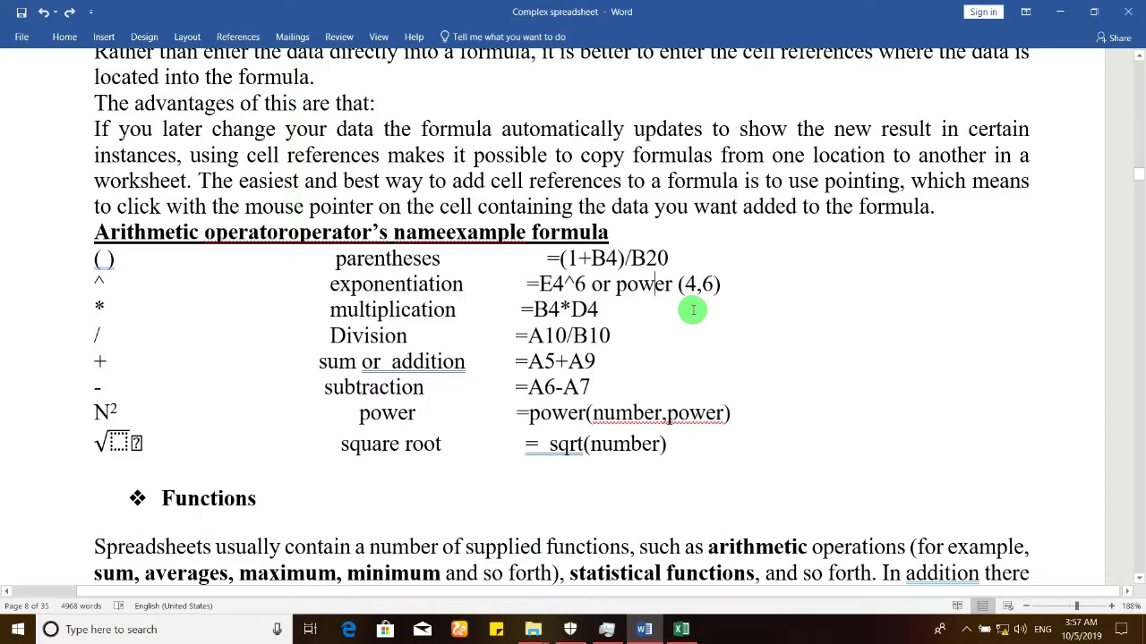
Highlight the power alternative in the exponentiation example of the arithmetic operator notes to examine it.
double_click(571, 284)
left_click_drag(616, 283, 671, 287)
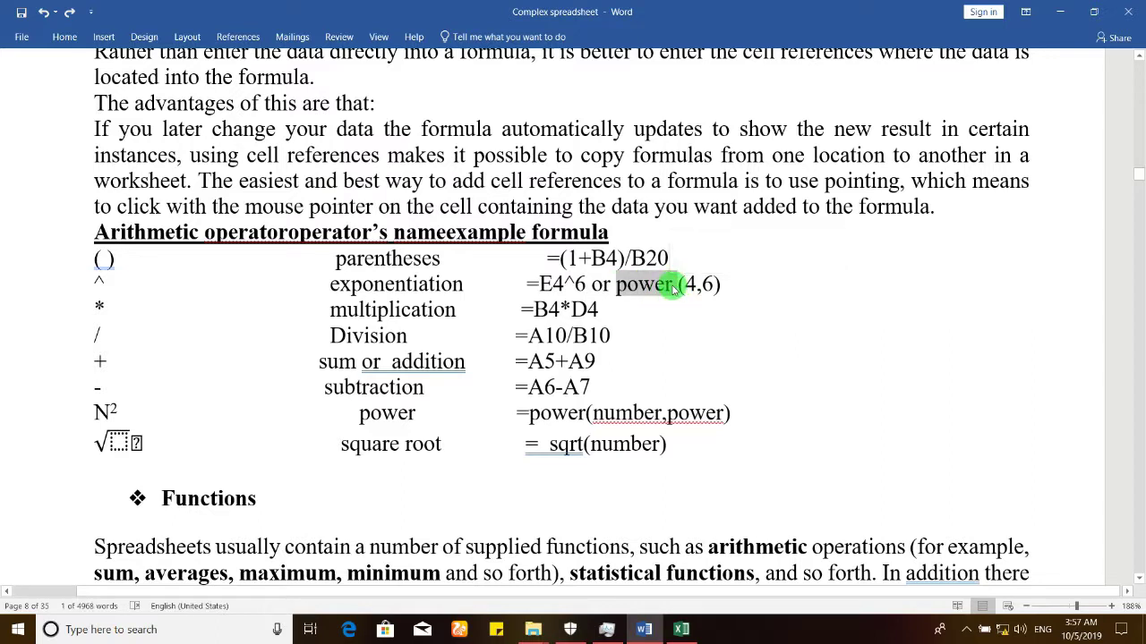
left_click(671, 300)
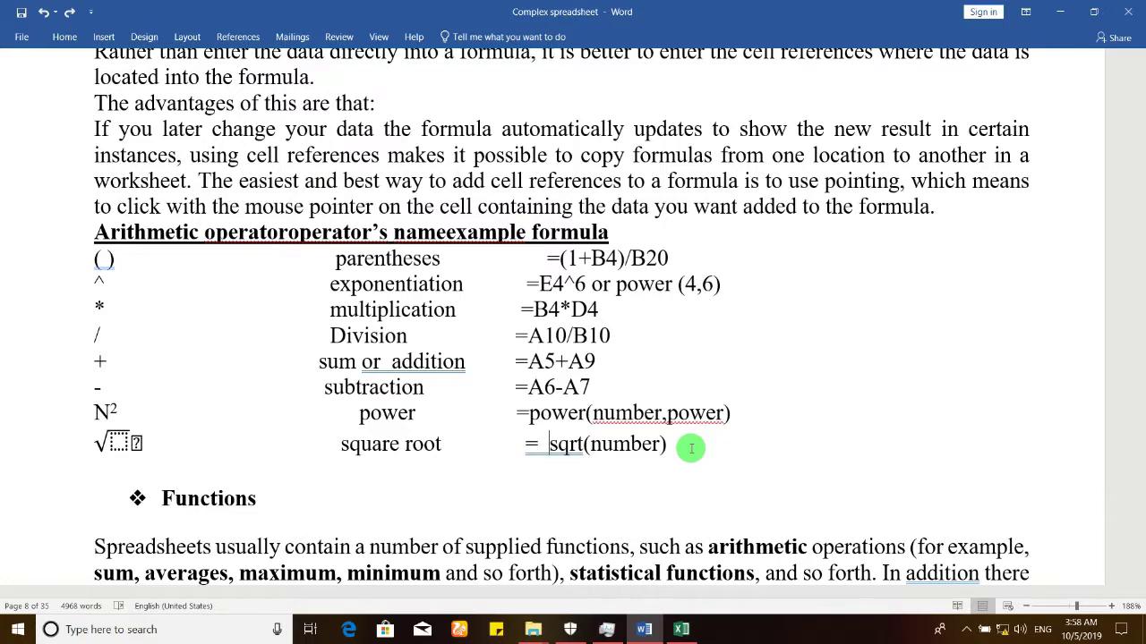
Switch to Excel and calculate the square root of 4 in cell F15 with the SQRT function.
left_click(682, 630)
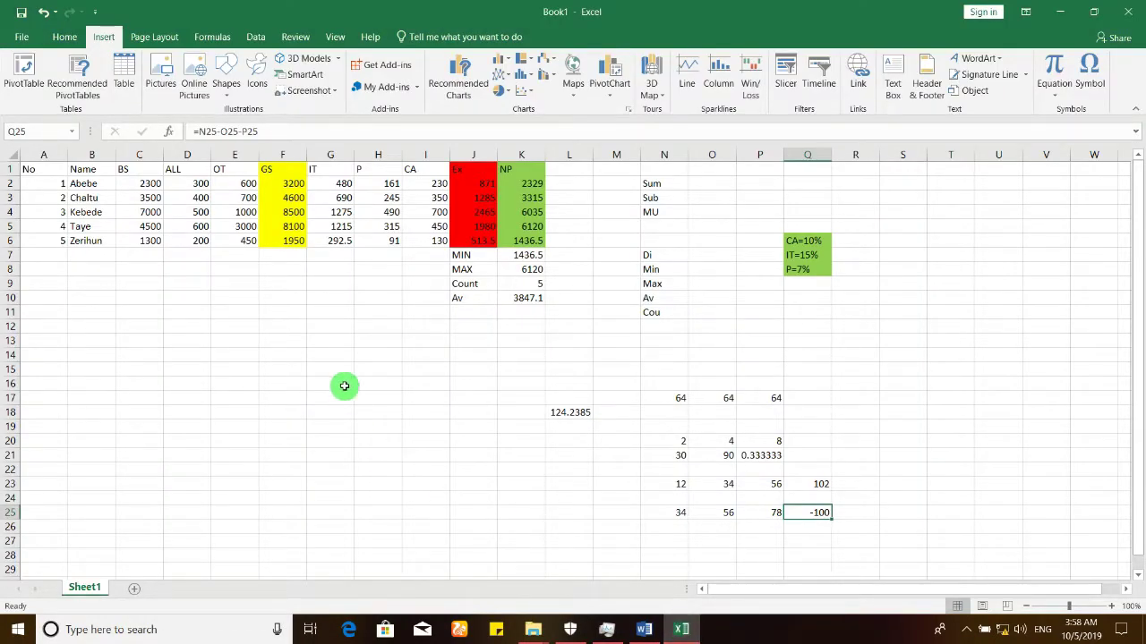
left_click(300, 372)
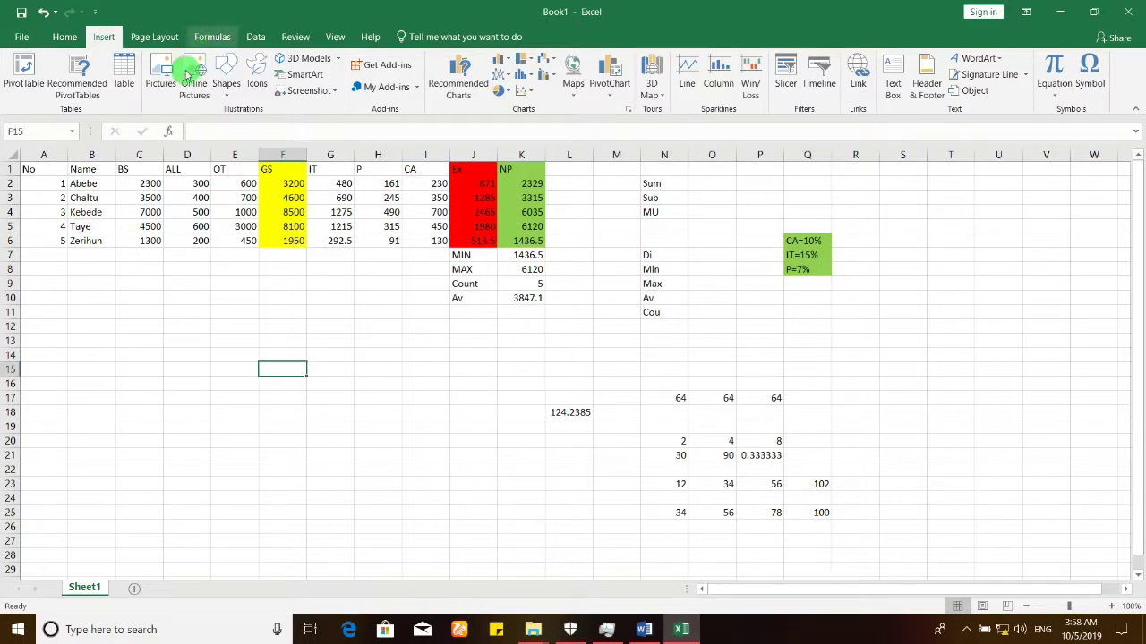
left_click(170, 131)
type("sqrt")
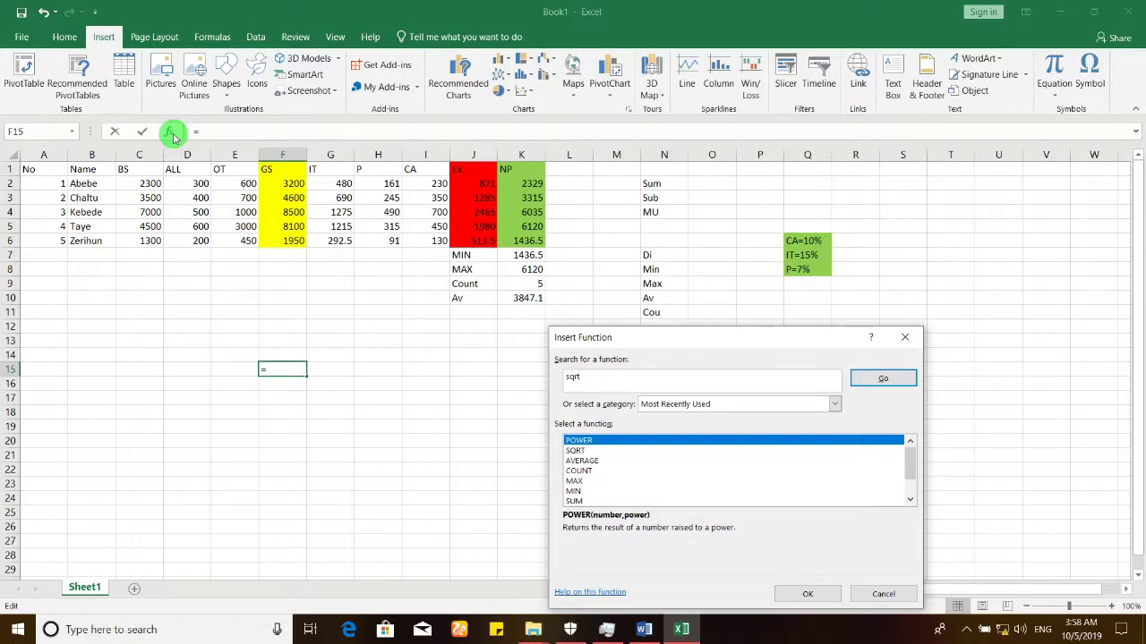
key("Return")
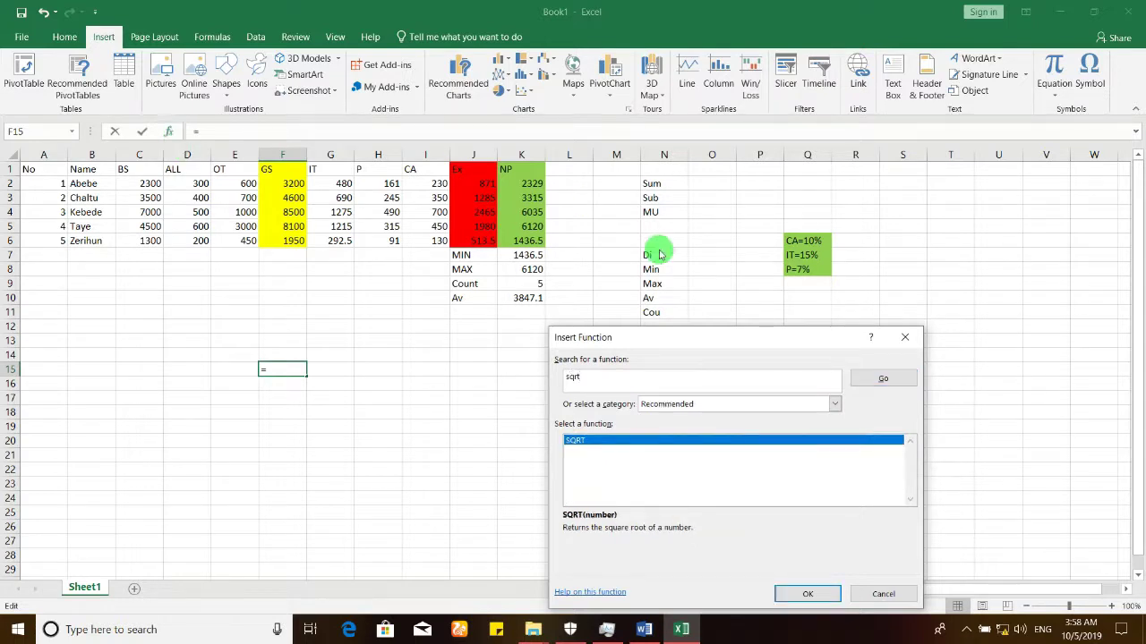
left_click(804, 591)
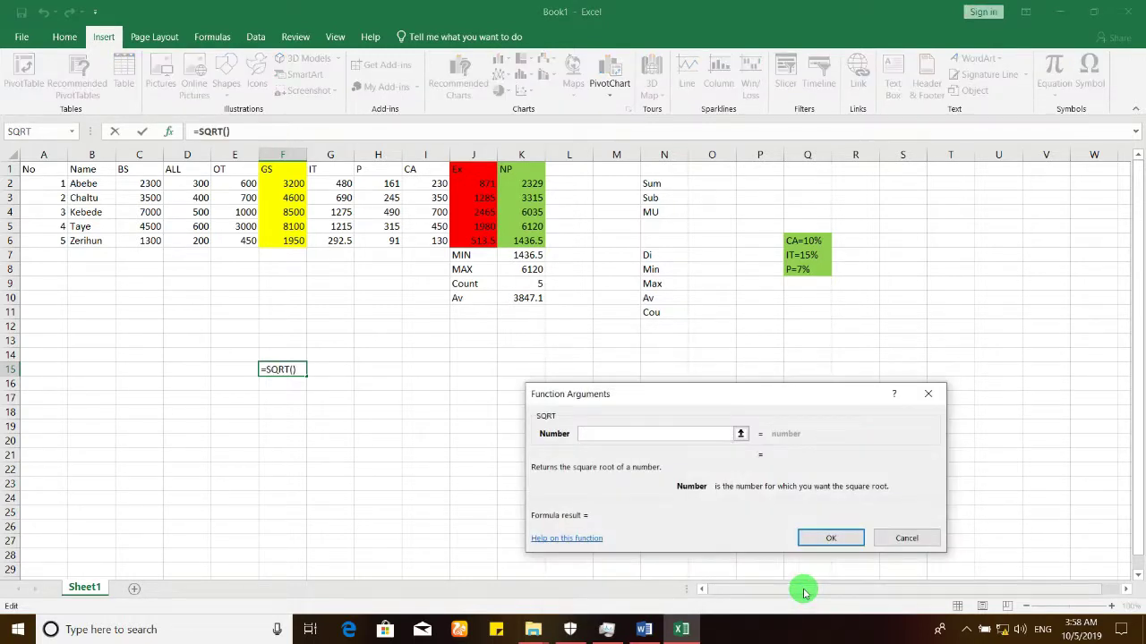
type("4")
key("Return")
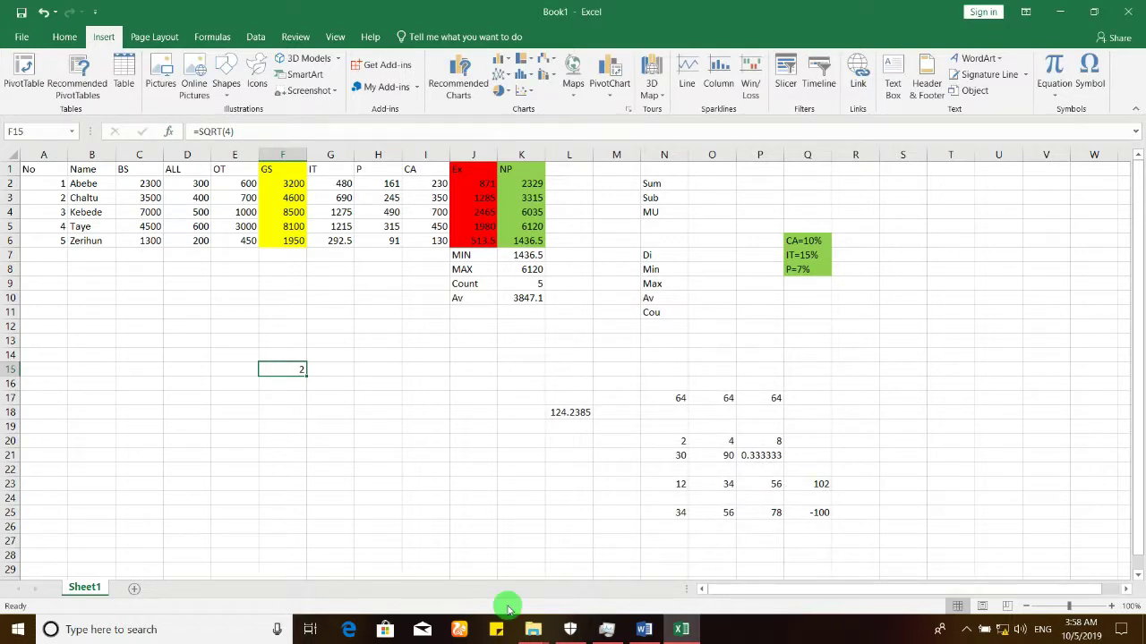
Change the number in the SQRT formula in F15 to 9.
left_click(227, 131)
key("BackSpace")
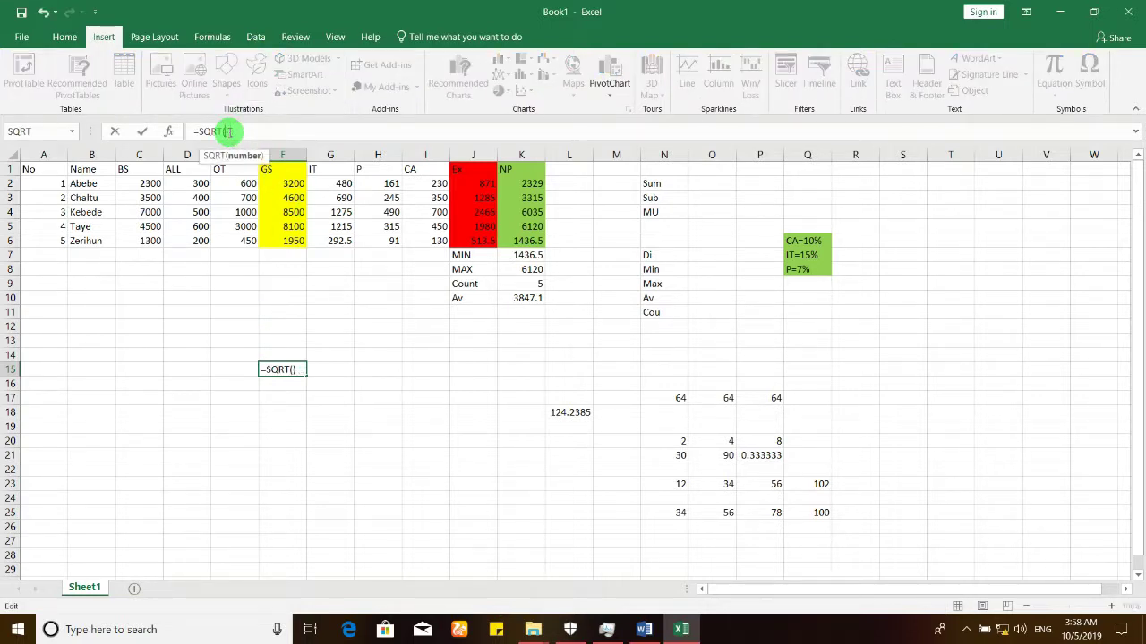
type("9")
key("Return")
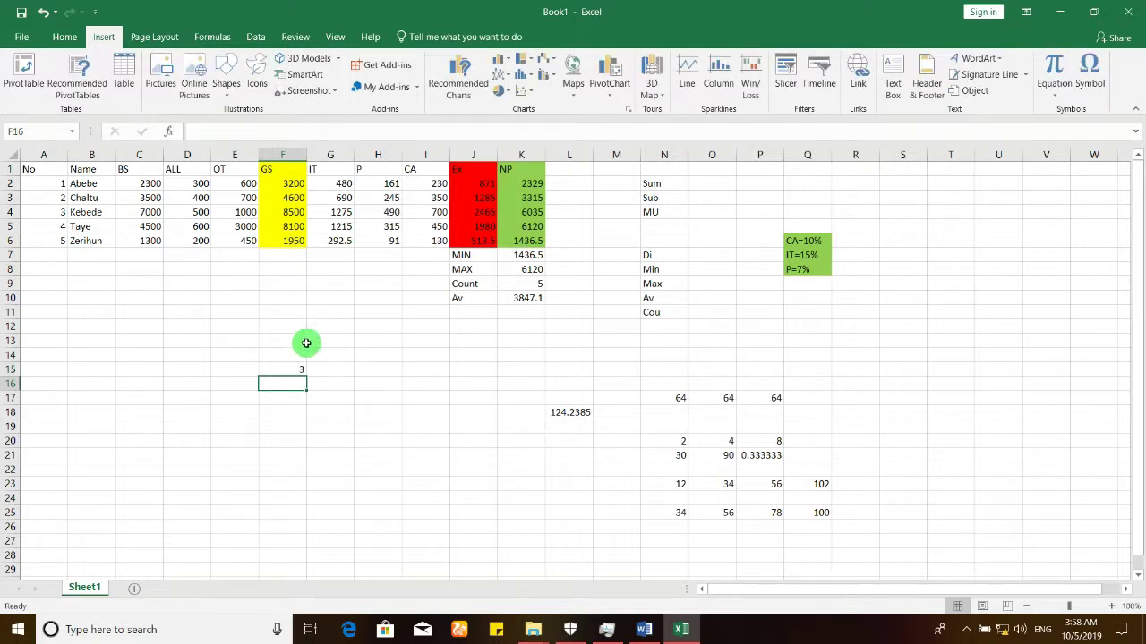
Change the SQRT formula in F15 to use the number 5, and reselect the cell to check its formula.
left_click(299, 371)
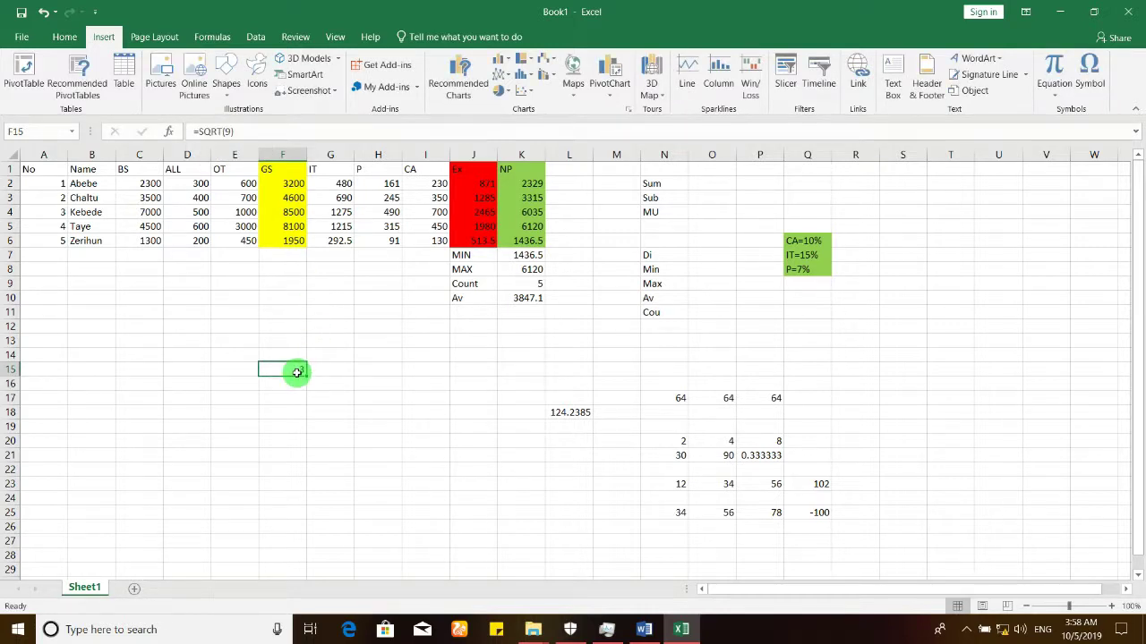
left_click(229, 131)
key("BackSpace")
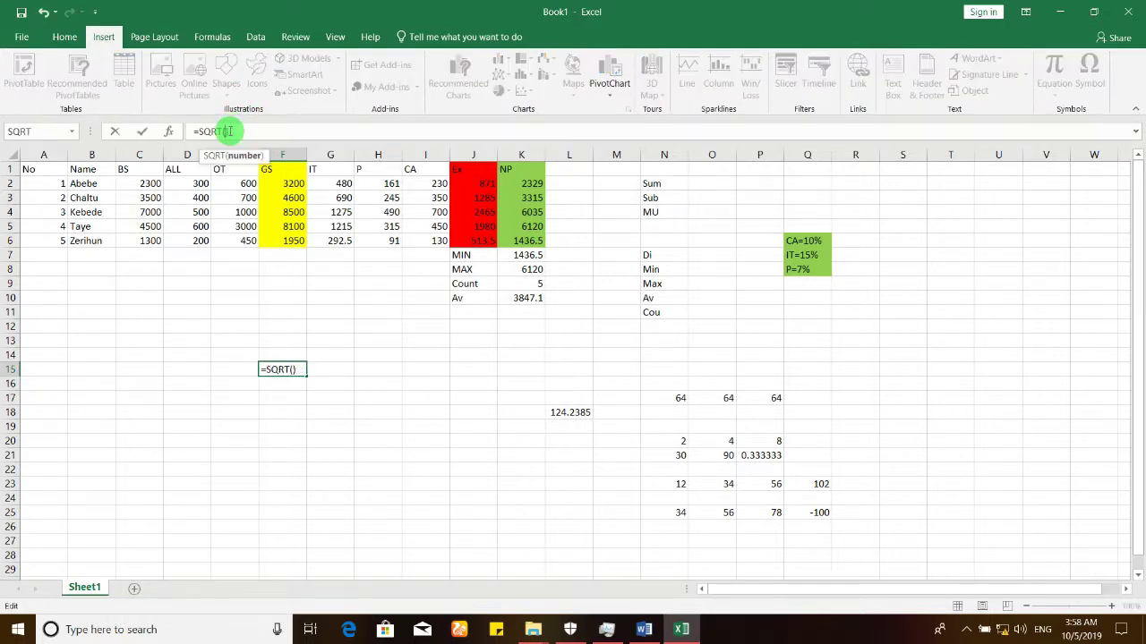
type("5")
key("Return")
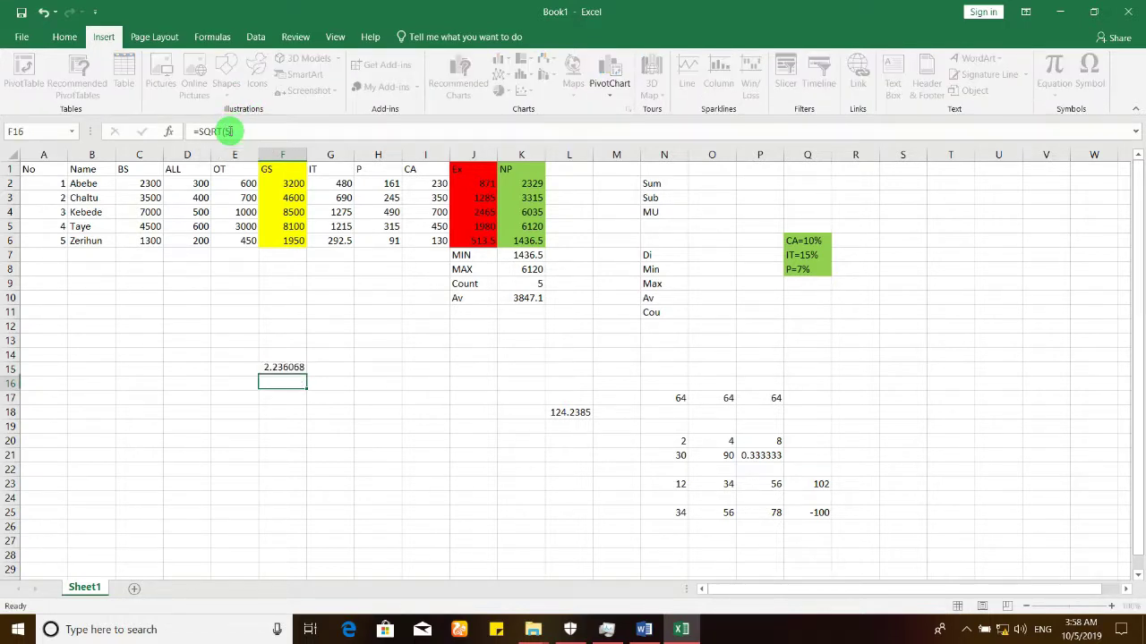
left_click(297, 371)
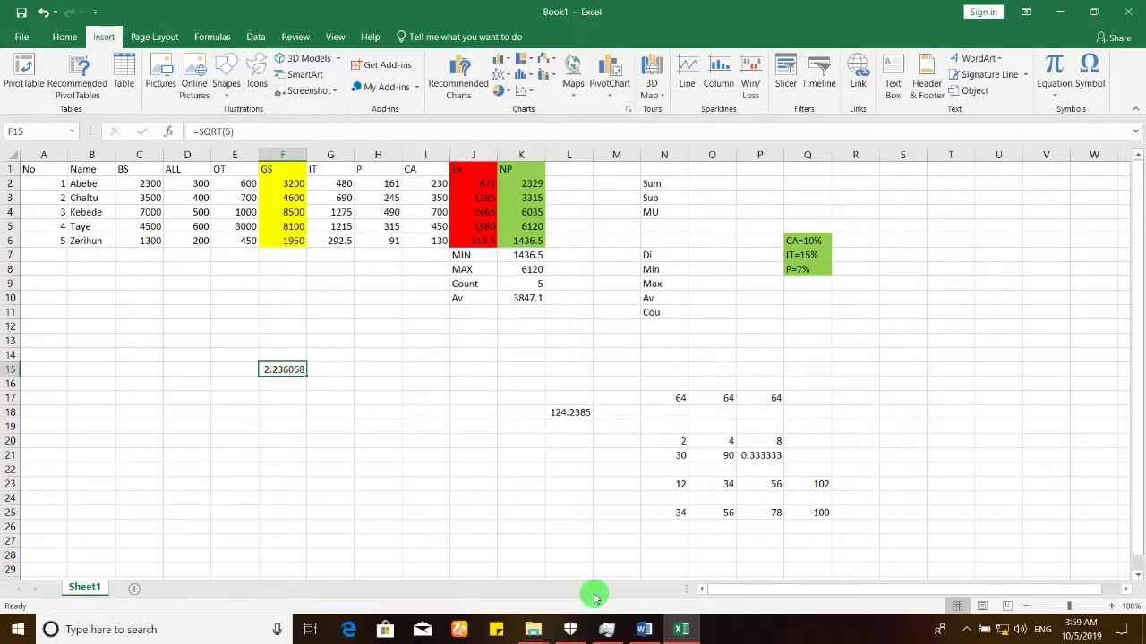
Switch to Word and examine the functions section through to the part-time wage analysis practice table.
left_click(644, 630)
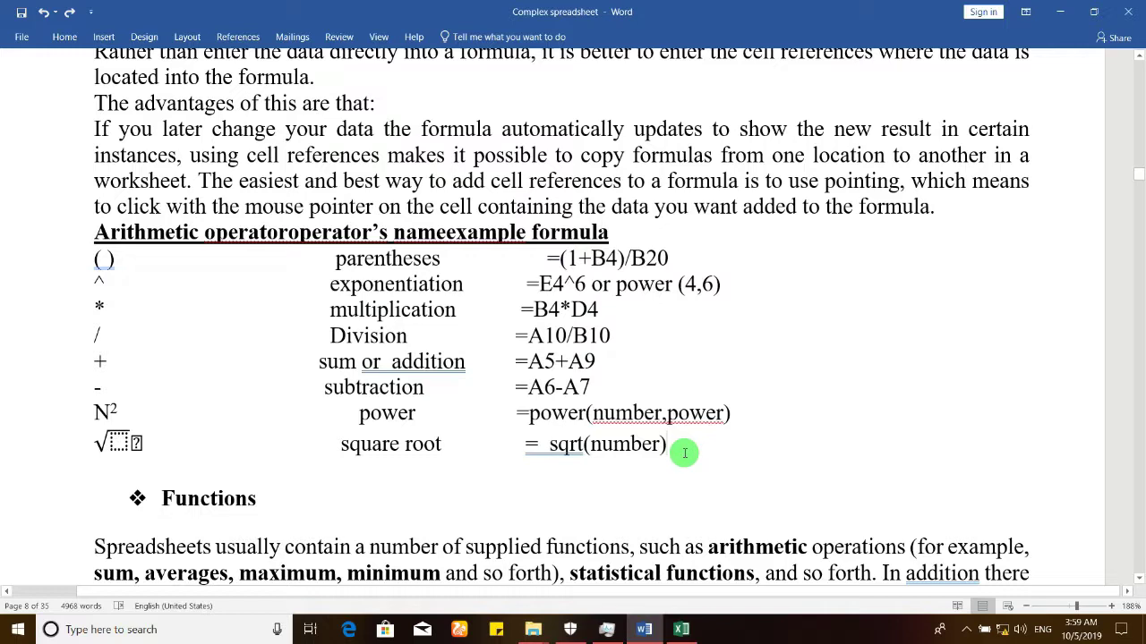
scroll(684, 453, "down", 8)
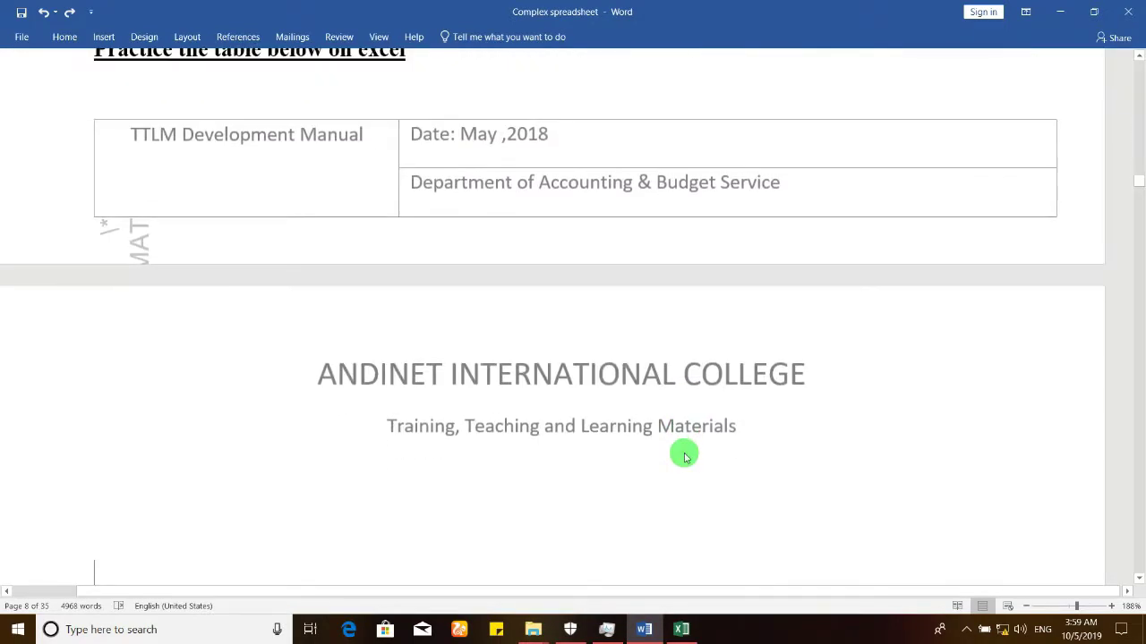
scroll(685, 454, "down", 10)
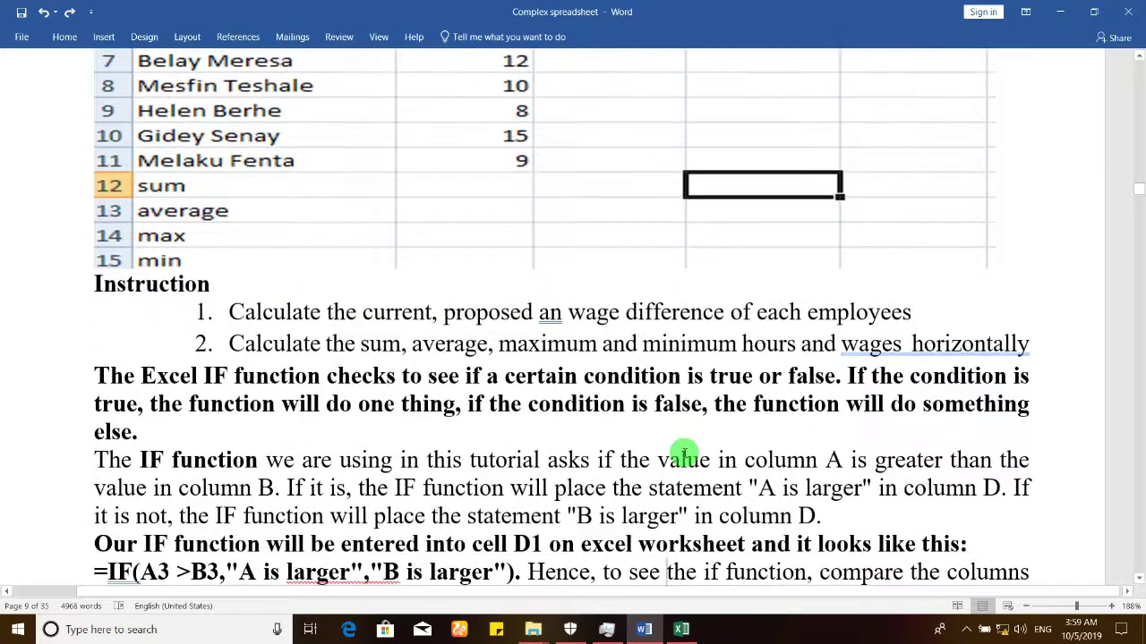
scroll(685, 454, "up", 4)
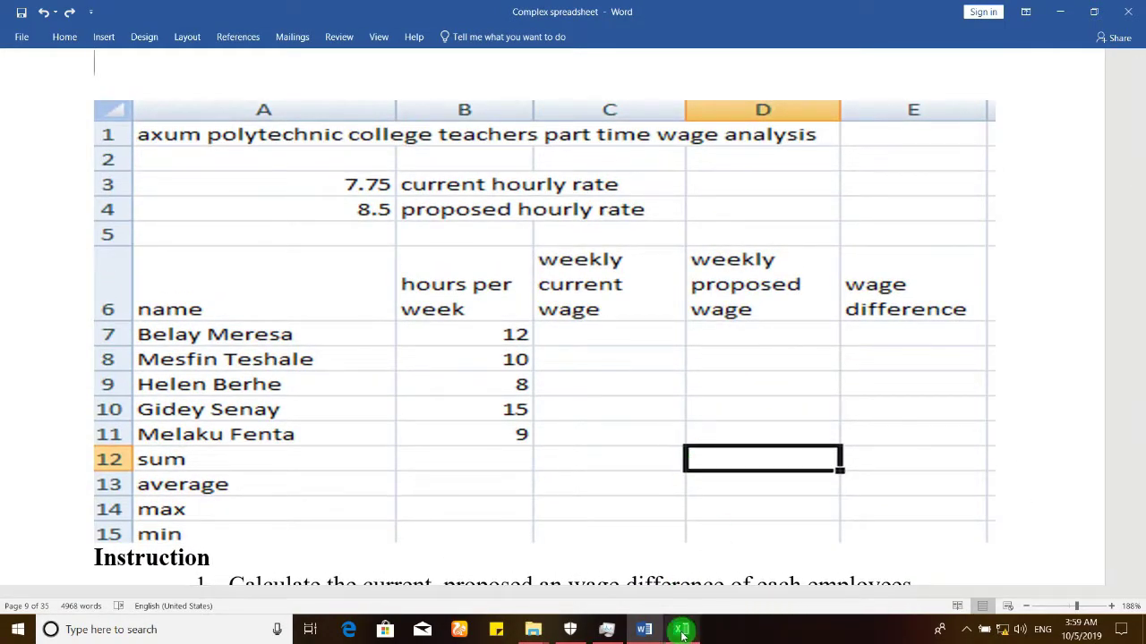
mouse_move(681, 633)
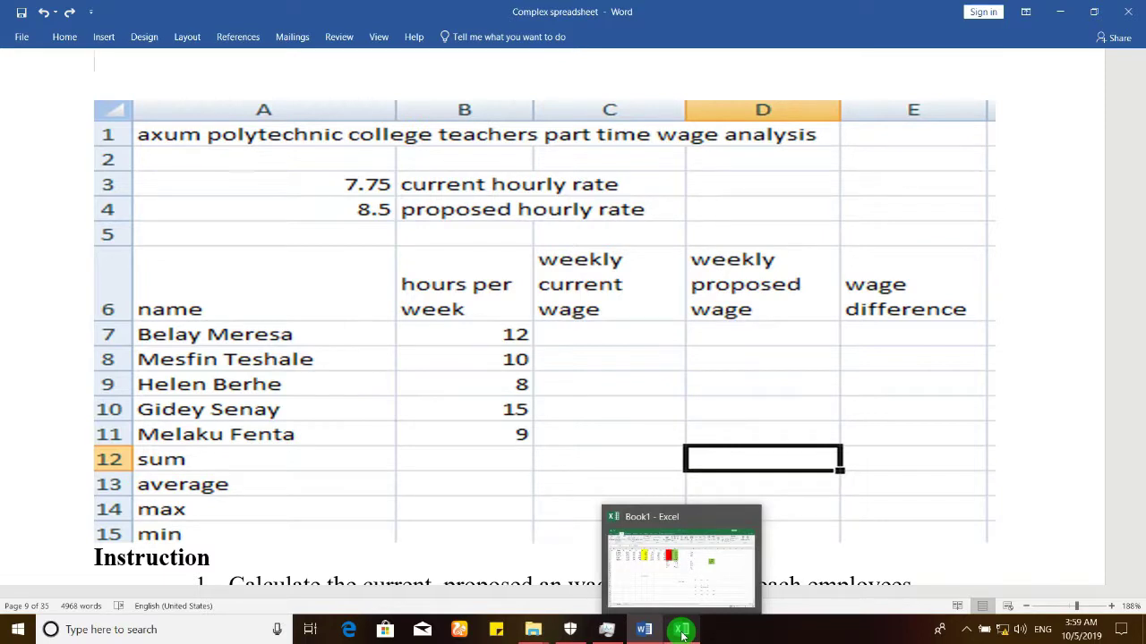
left_click(970, 631)
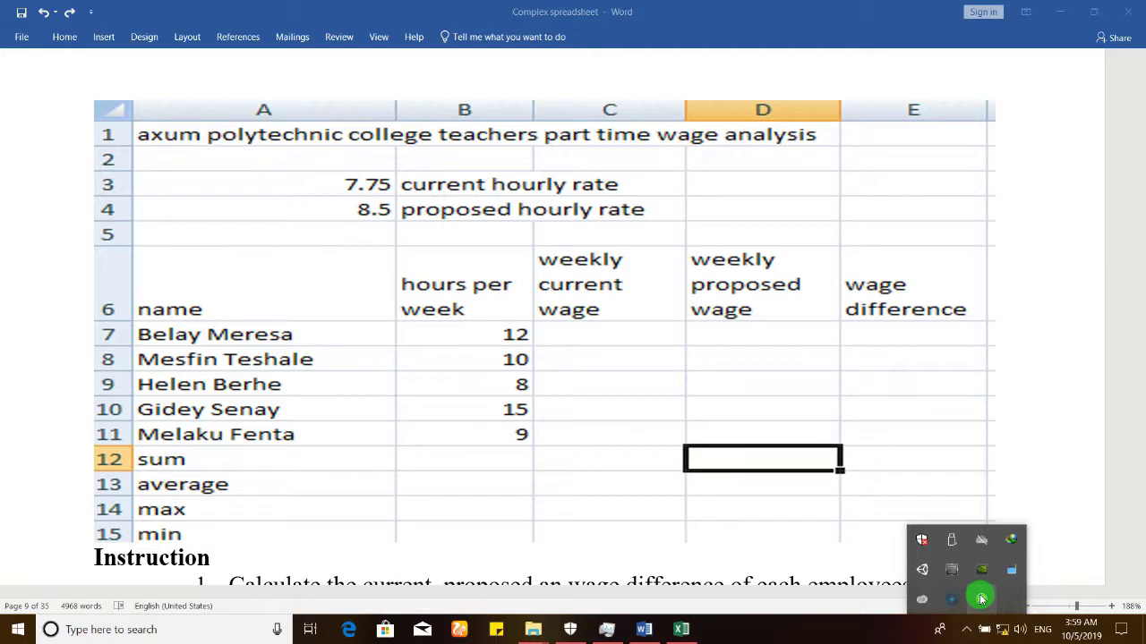